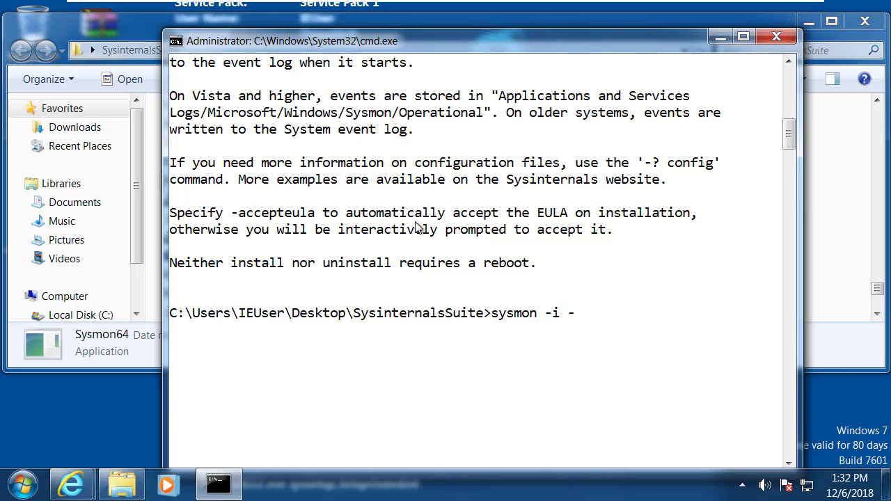
# Install Sysmon with network connection logging by running sysmon -i -n, and minimize the command prompt
pyautogui.press('Return')
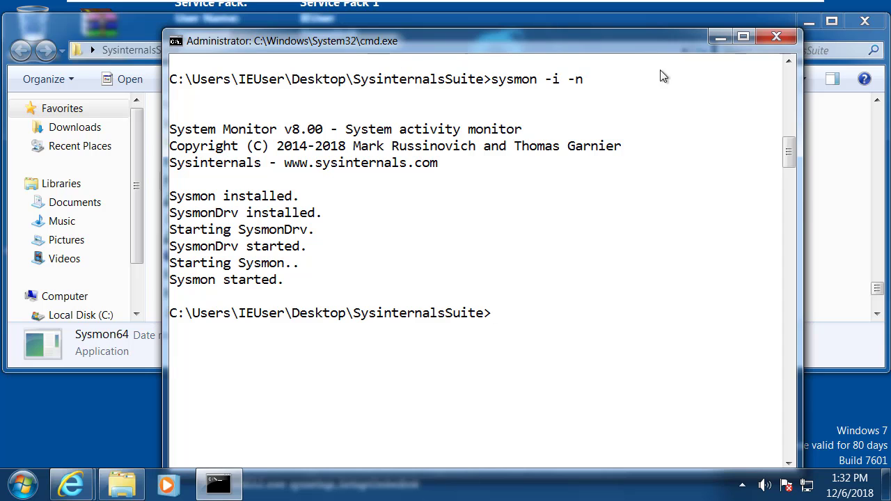
pyautogui.click(711, 40)
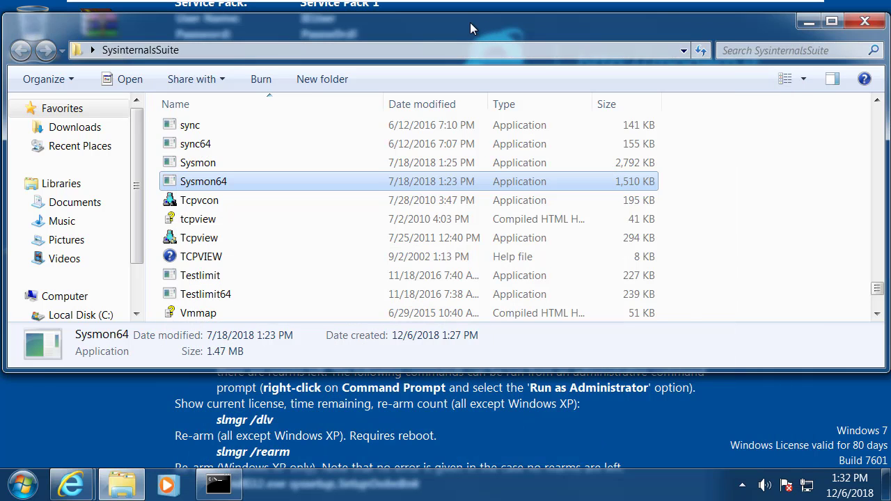
# Shift the SysinternalsSuite folder window aside and launch Event Viewer through a program search for "ev"
pyautogui.moveTo(470, 22); pyautogui.dragTo(511, 24)
pyautogui.press('super')
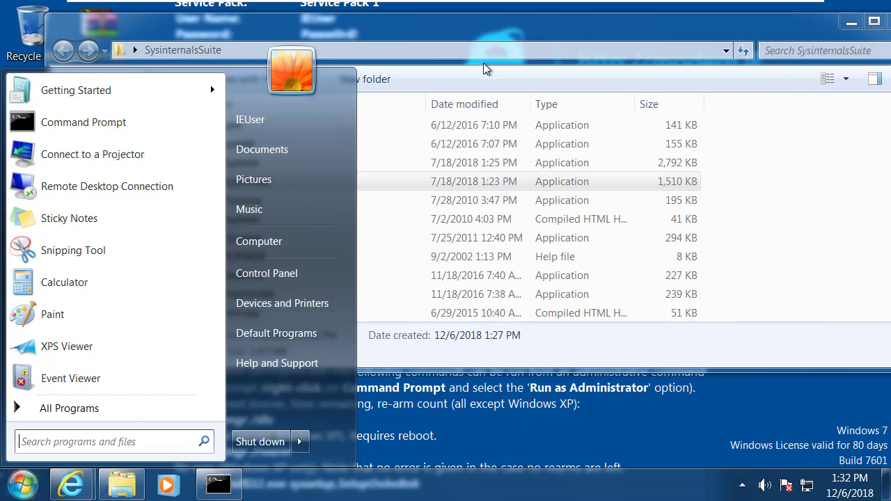
pyautogui.write('ev')
pyautogui.click(187, 119)
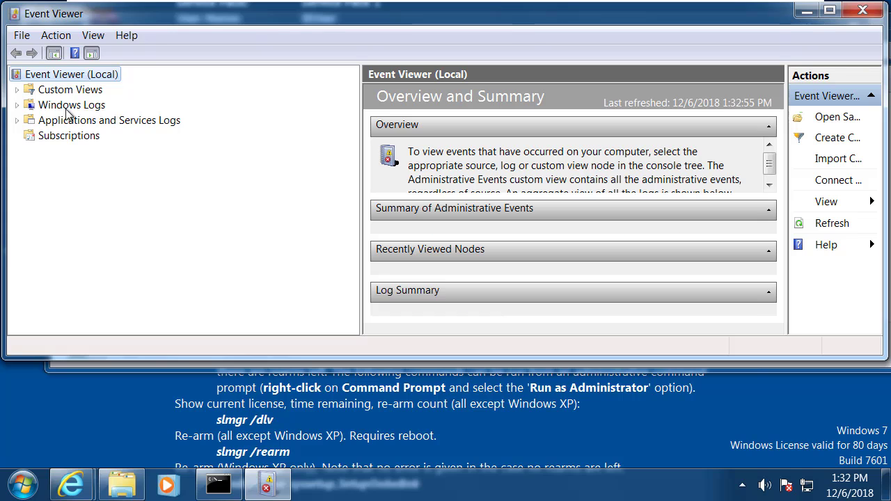
# Open the Security log under Windows Logs and enlarge its event list
pyautogui.click(16, 105)
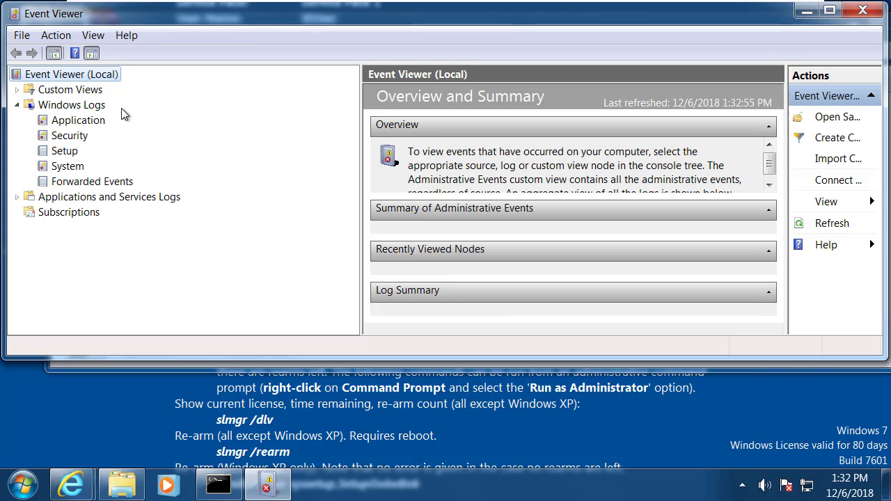
pyautogui.click(75, 138)
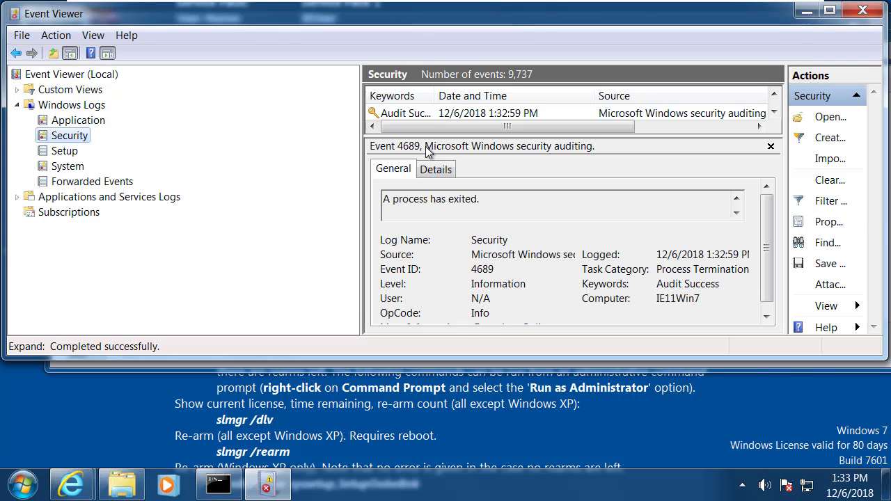
pyautogui.moveTo(461, 137); pyautogui.dragTo(462, 215)
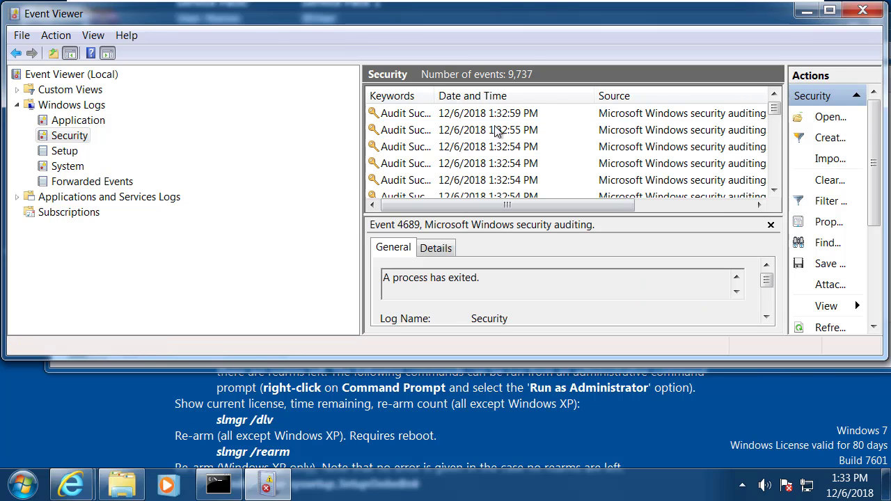
# Expand Applications and Services Logs down through Microsoft to the Windows folder
pyautogui.click(17, 198)
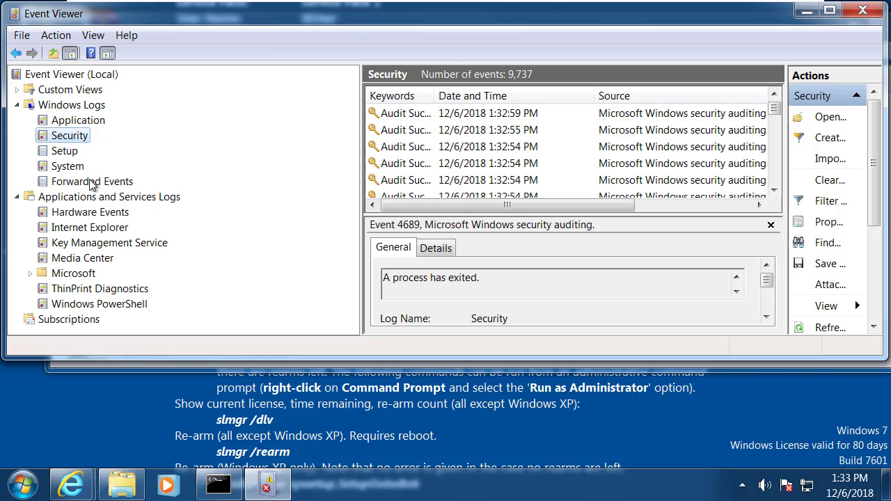
pyautogui.click(29, 273)
pyautogui.scroll(-1, 142, 229)
pyautogui.click(44, 274)
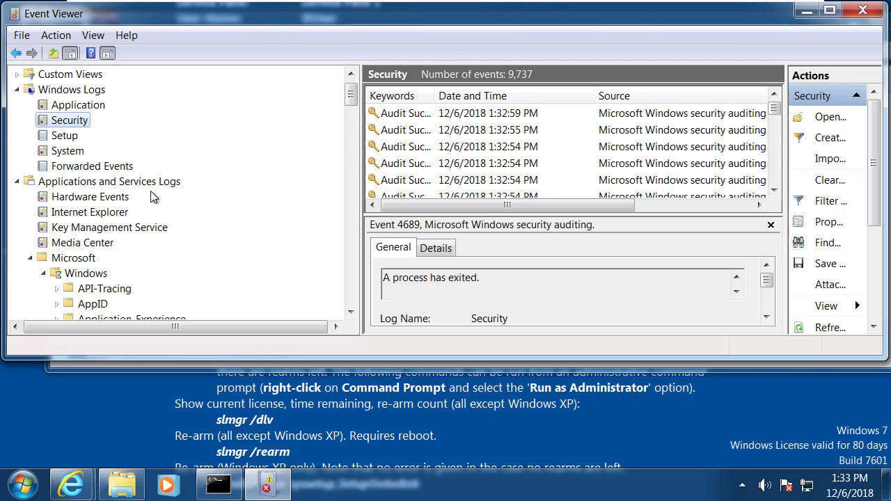
# Make the Event Viewer window taller and expand the PowerShell folder among the Windows logs
pyautogui.scroll(-2, 131, 223)
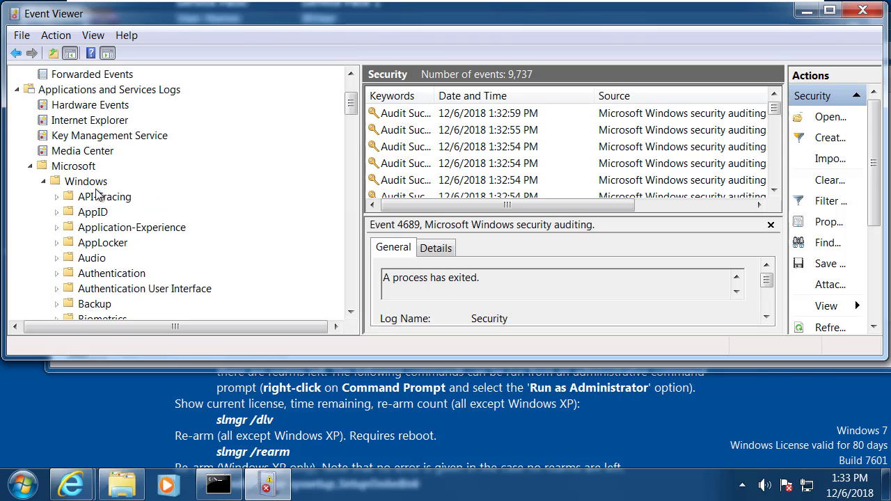
pyautogui.scroll(-8, 97, 195)
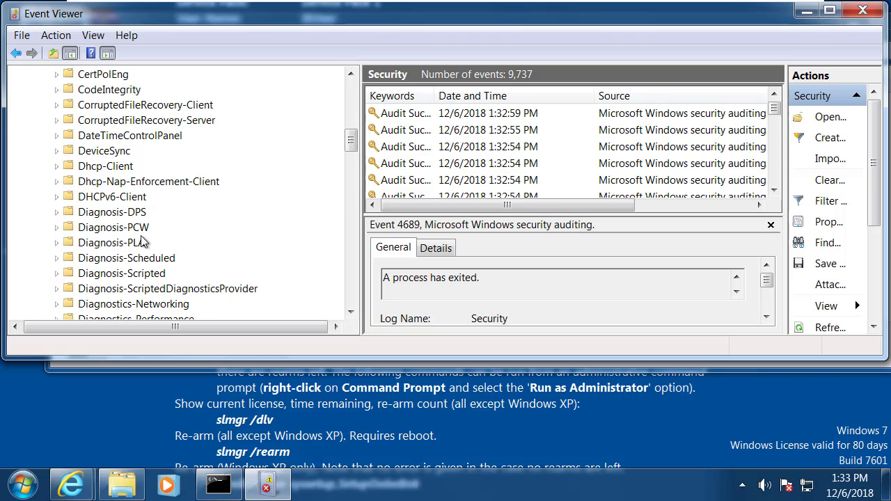
pyautogui.scroll(-5, 142, 241)
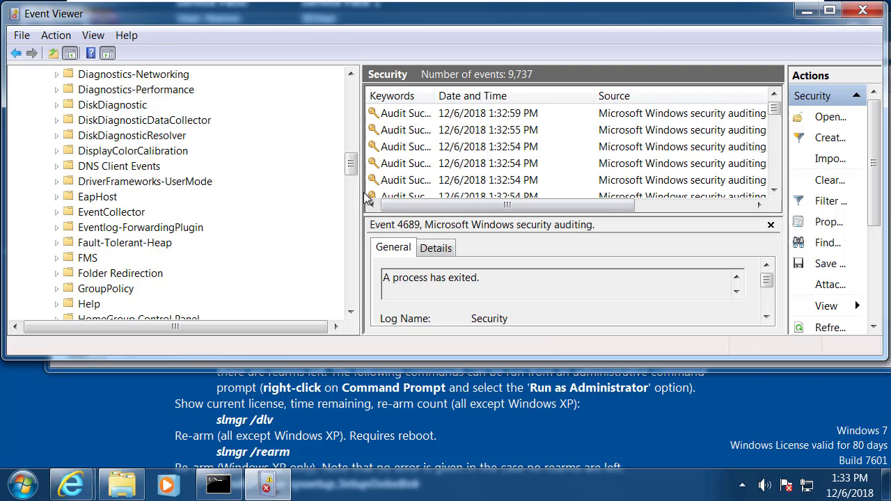
pyautogui.moveTo(535, 358); pyautogui.dragTo(534, 386)
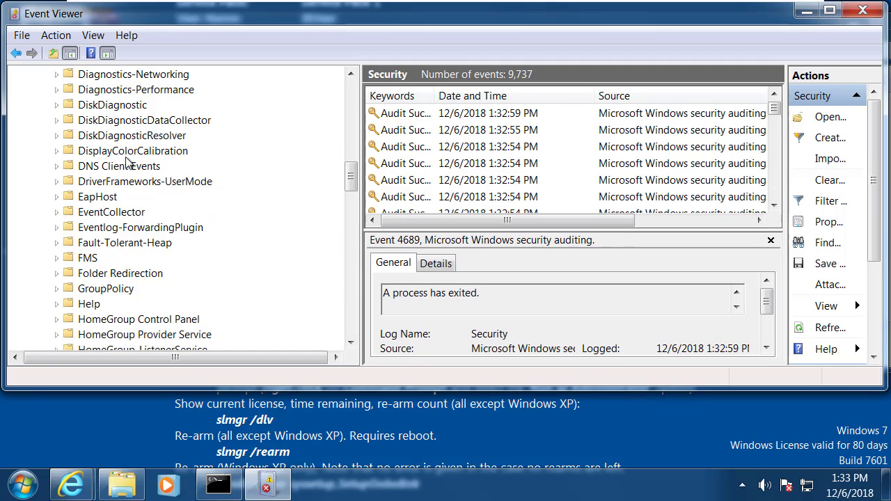
pyautogui.scroll(-11, 129, 181)
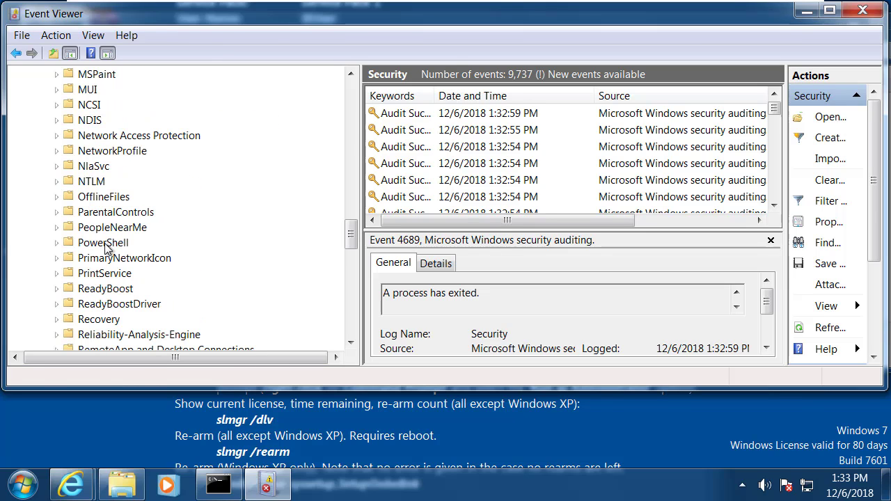
pyautogui.click(104, 244)
pyautogui.click(56, 242)
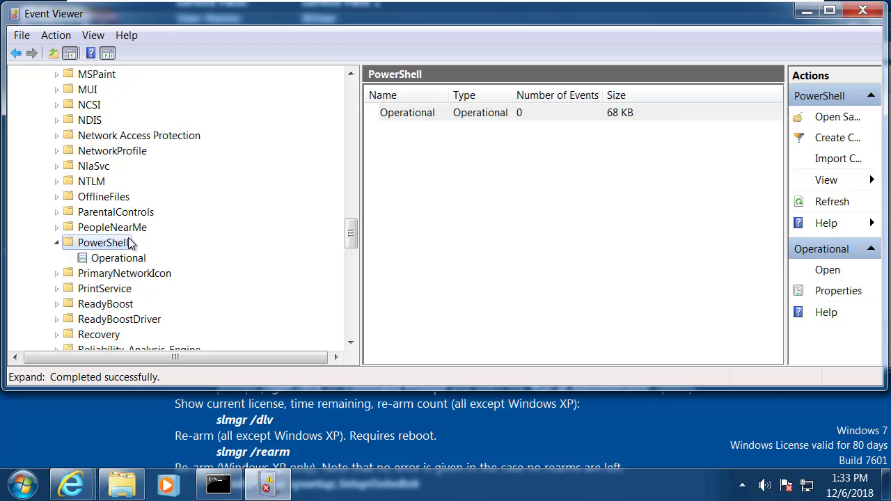
# Open Sysmon's Operational log under the Windows folder and widen the event list pane
pyautogui.scroll(-8, 129, 242)
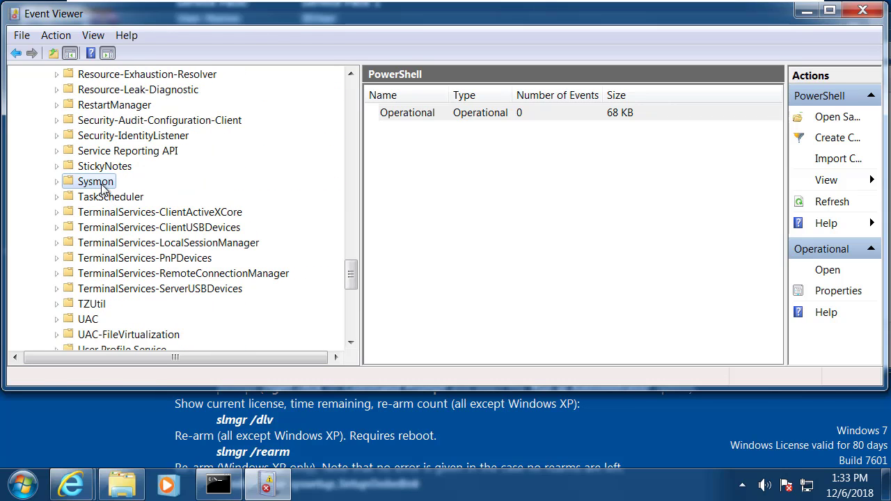
pyautogui.click(101, 183)
pyautogui.click(56, 181)
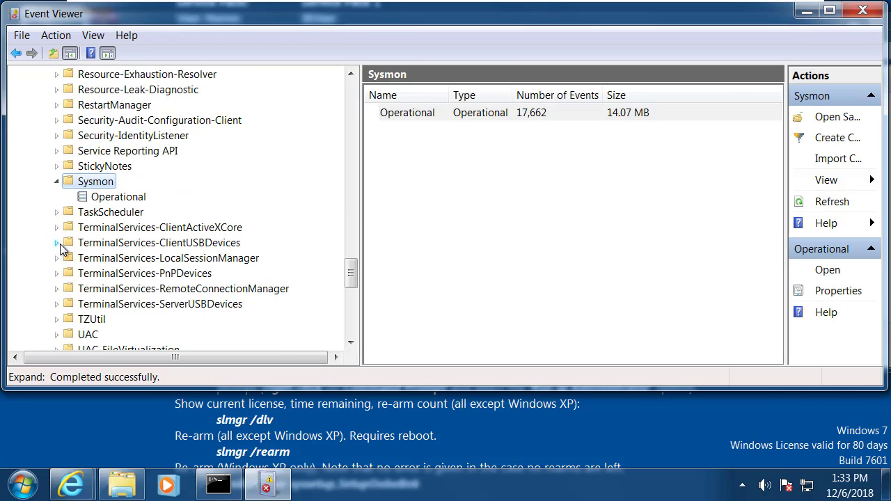
pyautogui.click(114, 198)
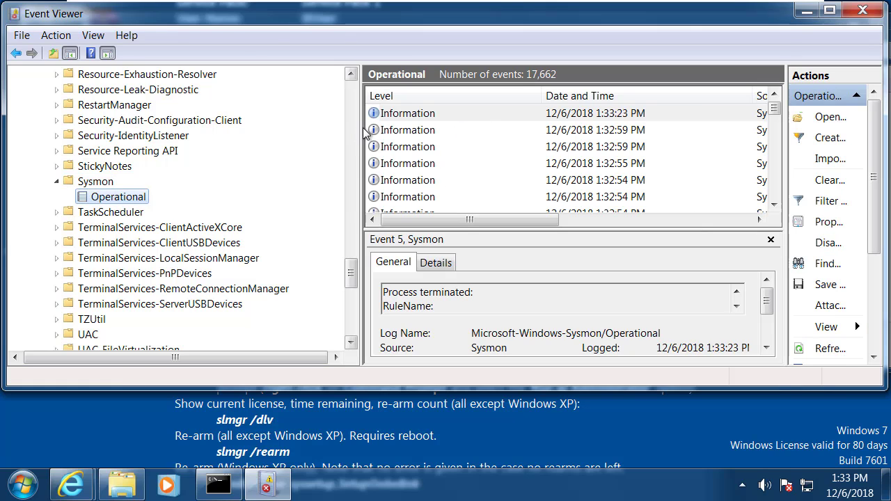
pyautogui.moveTo(361, 125); pyautogui.dragTo(312, 123)
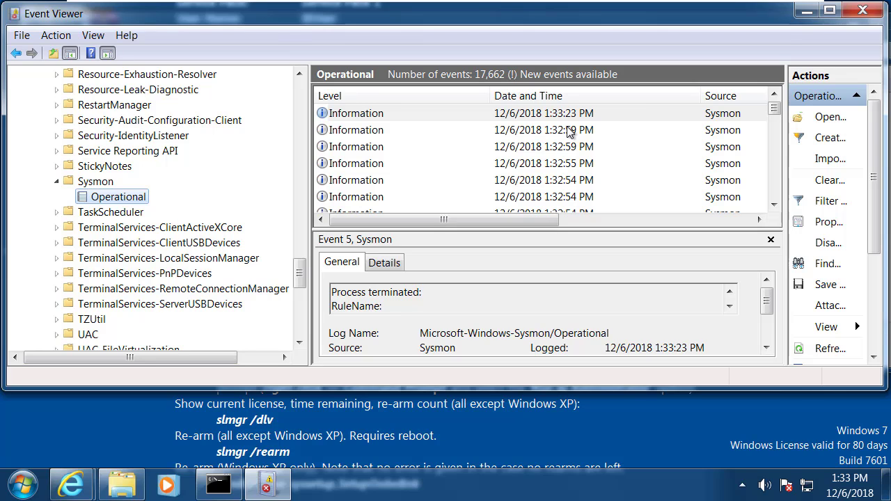
# Examine the logged date and task category of the newest Sysmon event
pyautogui.moveTo(653, 350); pyautogui.dragTo(627, 347)
pyautogui.click(611, 350)
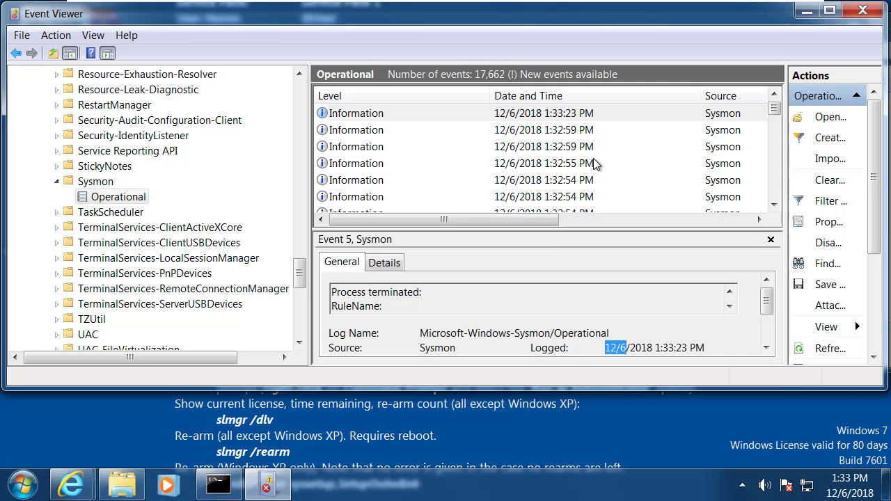
pyautogui.scroll(-2, 597, 163)
pyautogui.click(615, 290)
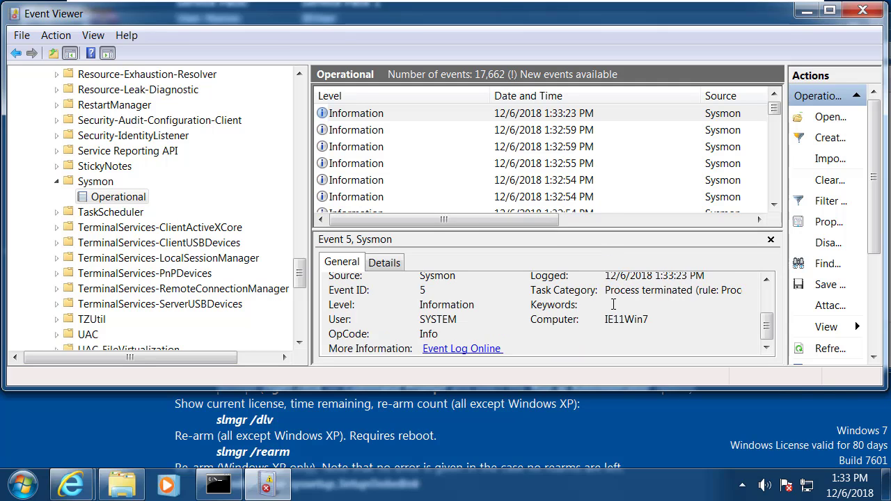
# Step through the recent Sysmon events one by one, comparing their event IDs and task categories
pyautogui.click(583, 132)
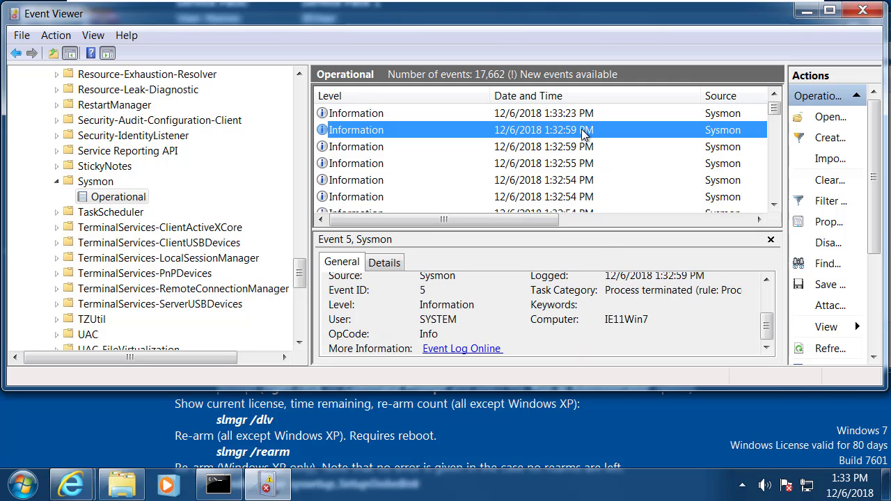
pyautogui.press('Down')
pyautogui.press('Down')
pyautogui.press('Down')
pyautogui.press('Down')
pyautogui.press('Up')
pyautogui.press('Up')
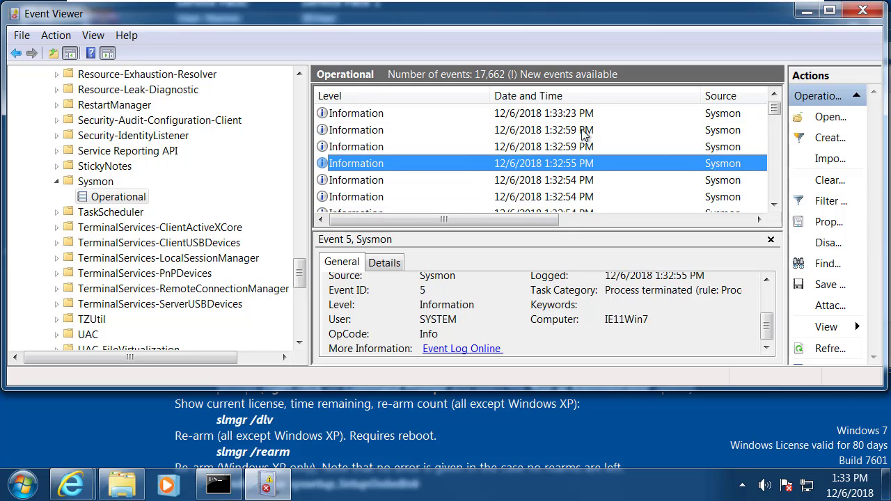
pyautogui.press('Up')
pyautogui.press('Down')
pyautogui.press('Down')
pyautogui.press('Down')
pyautogui.press('Down')
pyautogui.press('Down')
pyautogui.press('Down')
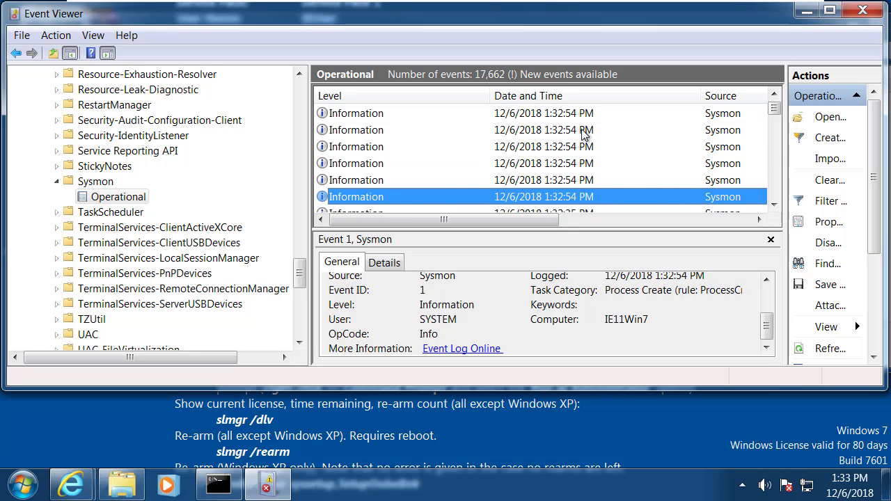
# Maximize the Event Viewer window and enlarge the event details pane to show the full task category
pyautogui.doubleClick(597, 18)
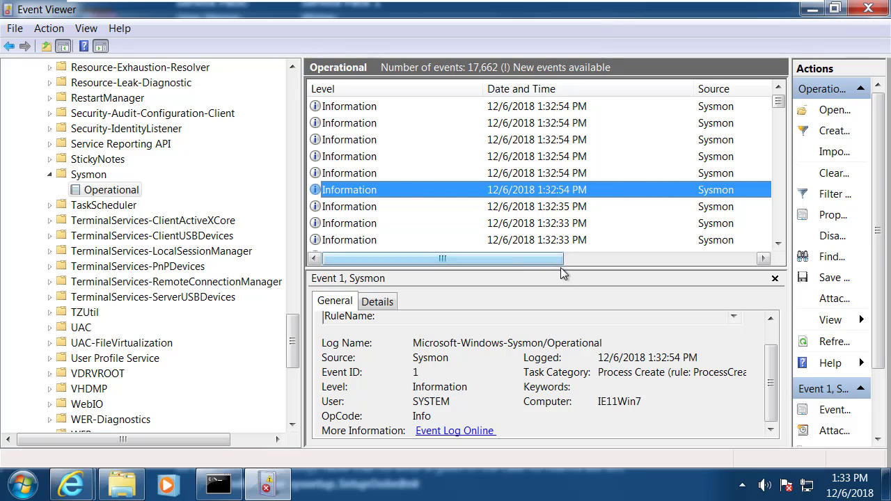
pyautogui.moveTo(561, 269); pyautogui.dragTo(578, 228)
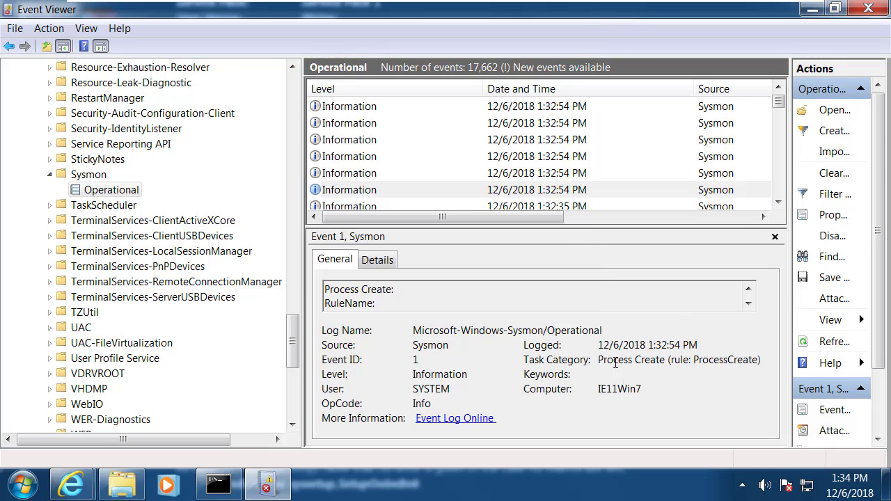
pyautogui.click(670, 360)
# Check the task categories of several older Sysmon events, starting from 1:32:35 PM, and return to the newest entries
pyautogui.click(543, 205)
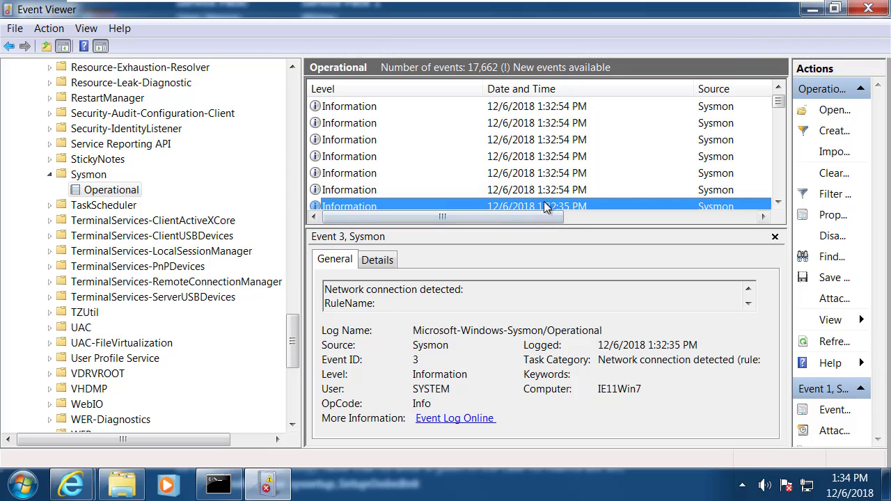
pyautogui.scroll(-3, 546, 205)
pyautogui.click(541, 179)
pyautogui.scroll(-5, 532, 204)
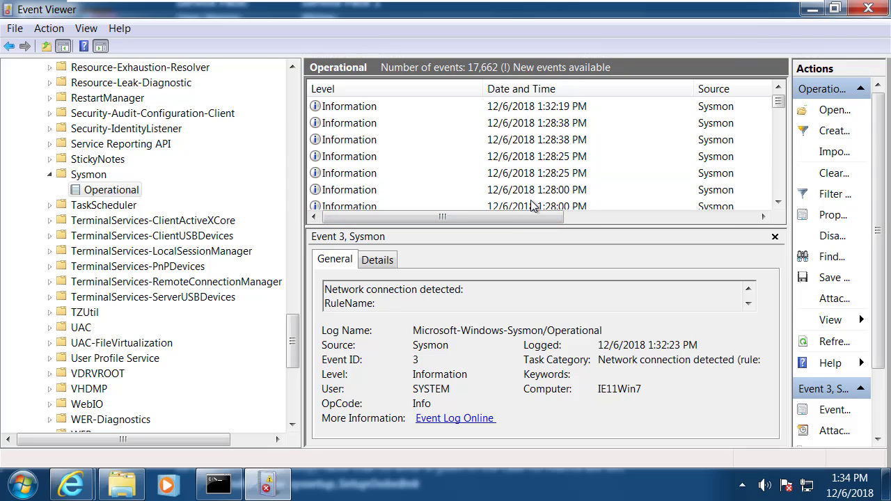
pyautogui.click(537, 157)
pyautogui.scroll(3, 549, 209)
pyautogui.scroll(3, 550, 212)
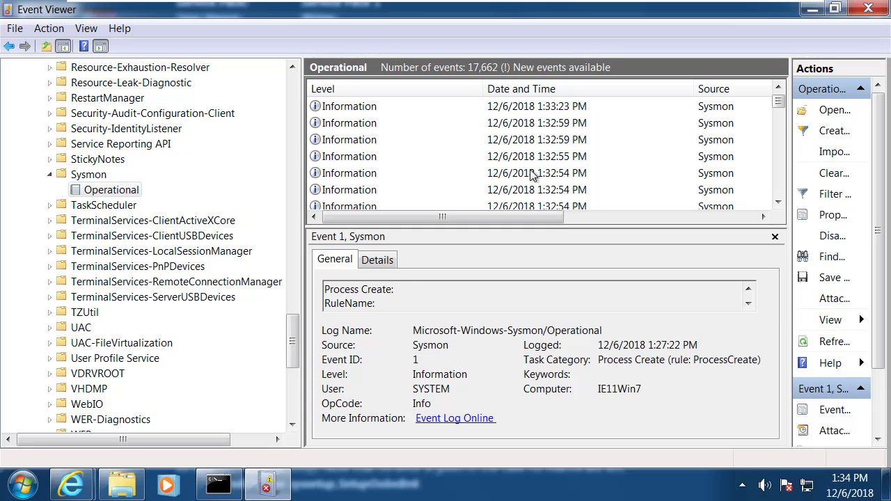
# Inspect the details of the Sysmon events logged between 1:32:59 PM and 1:32:35 PM in turn
pyautogui.click(521, 122)
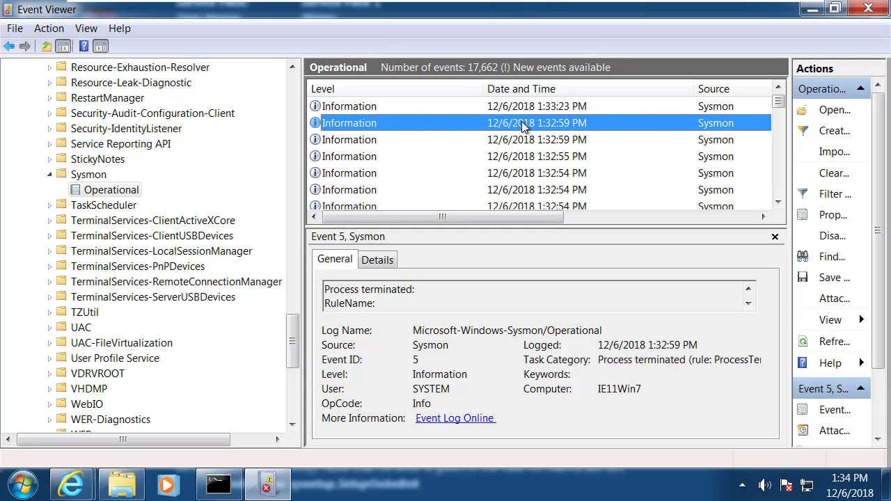
pyautogui.click(515, 140)
pyautogui.click(511, 158)
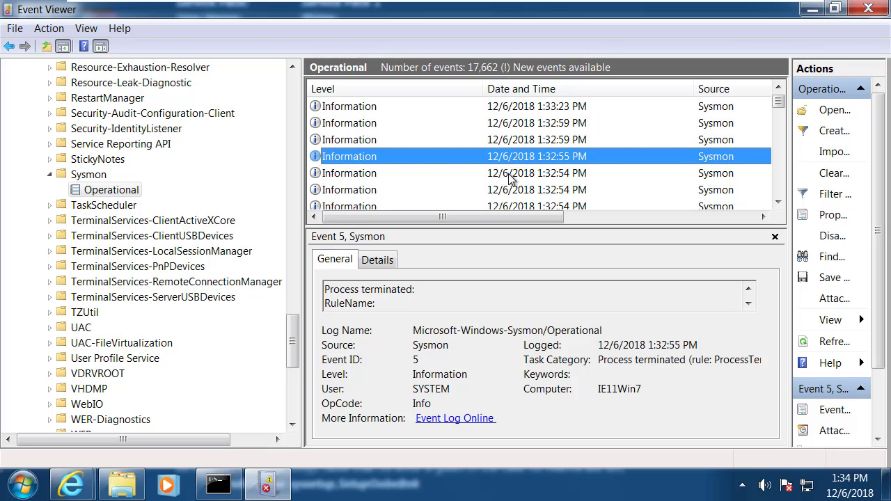
pyautogui.click(513, 174)
pyautogui.click(507, 193)
pyautogui.scroll(-2, 507, 195)
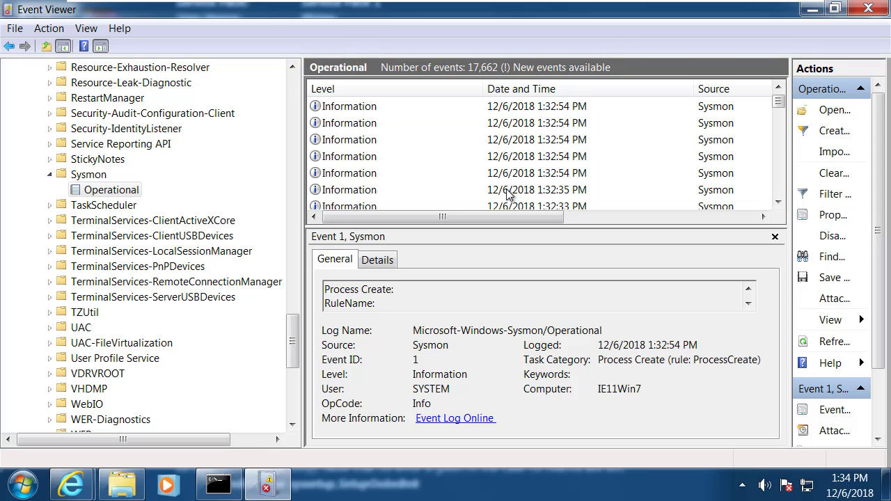
pyautogui.click(507, 191)
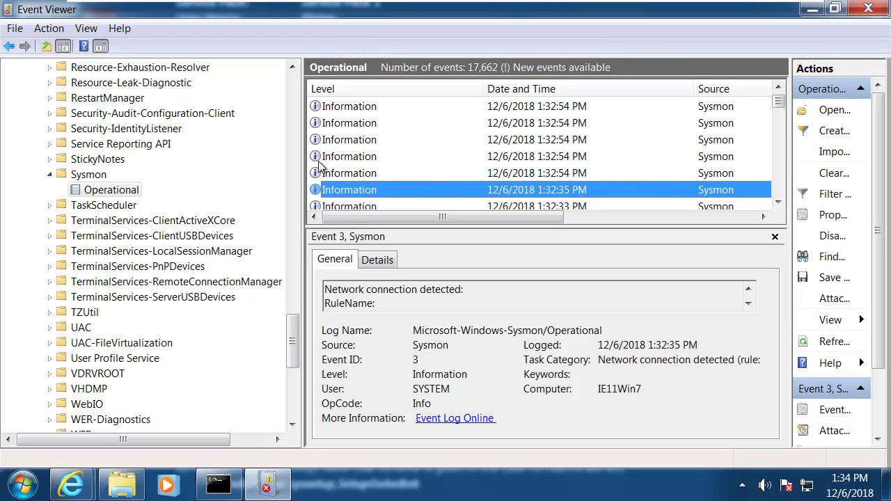
# Narrow the log tree to widen the event pane, and look through the older Sysmon entries
pyautogui.moveTo(303, 173); pyautogui.dragTo(238, 167)
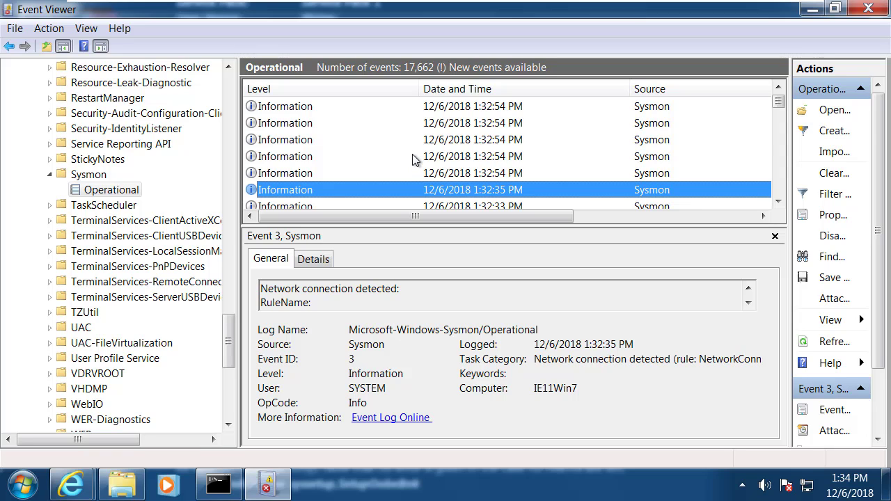
pyautogui.scroll(-10, 412, 160)
pyautogui.scroll(-10, 411, 160)
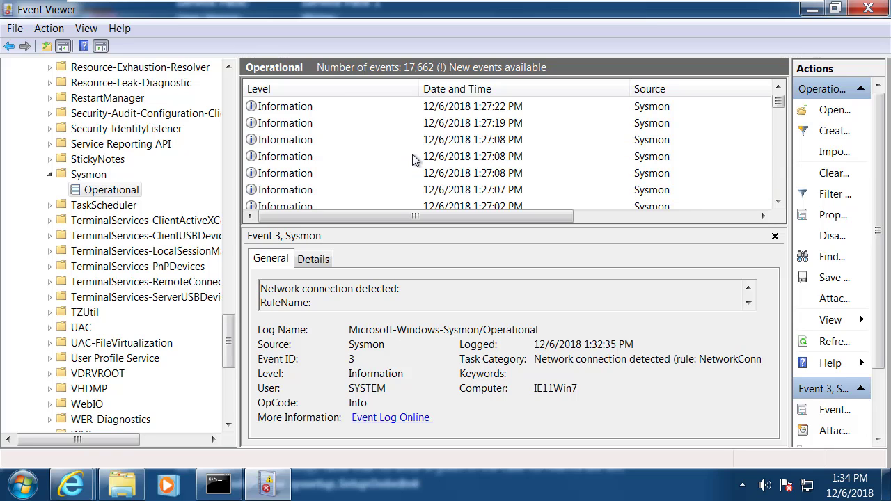
# Inspect the Sysmon events logged at 1:25:32 PM and 1:25:04 PM, widening the actions pane in between
pyautogui.scroll(-5, 412, 160)
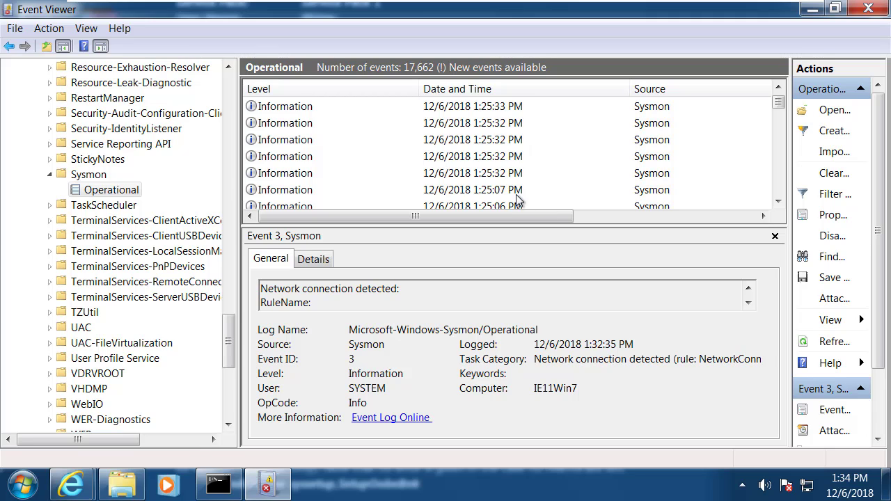
pyautogui.click(515, 169)
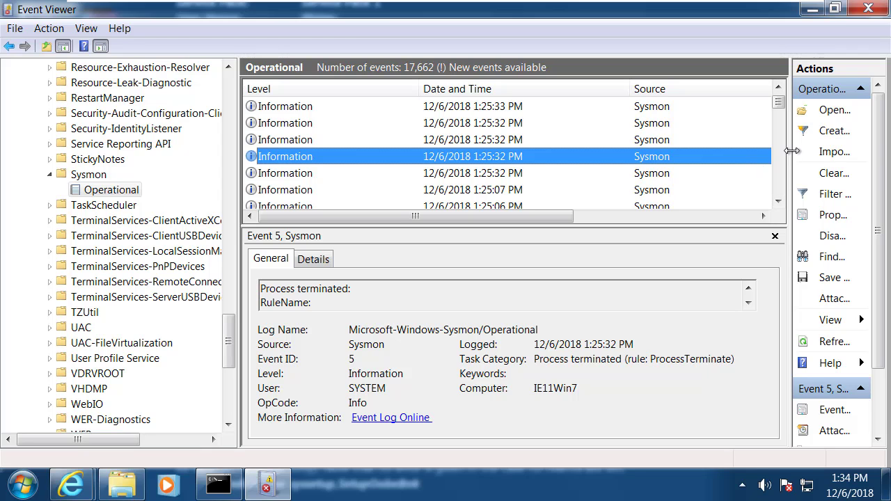
pyautogui.moveTo(792, 151); pyautogui.dragTo(707, 148)
pyautogui.scroll(-2, 564, 142)
pyautogui.click(535, 171)
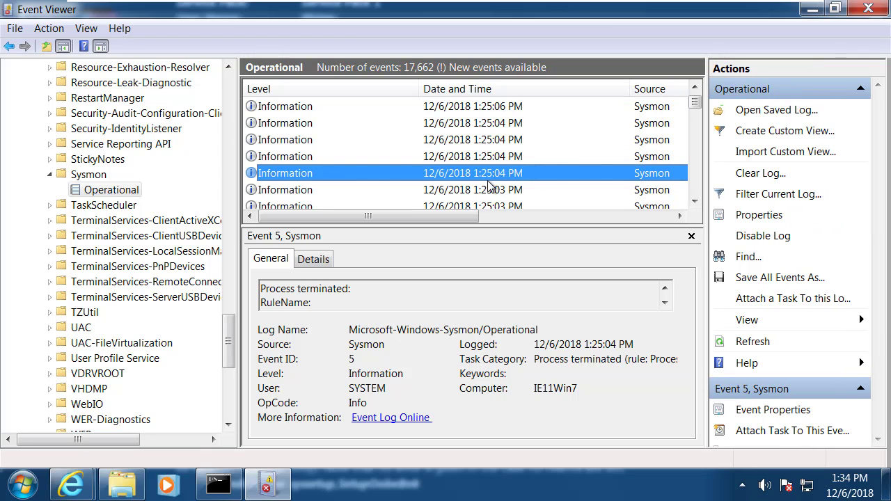
# Inspect a selection of the older Sysmon events logged between 1:25:03 PM and 1:23:41 PM
pyautogui.click(484, 201)
pyautogui.scroll(-3, 487, 182)
pyautogui.click(487, 178)
pyautogui.scroll(-1, 486, 188)
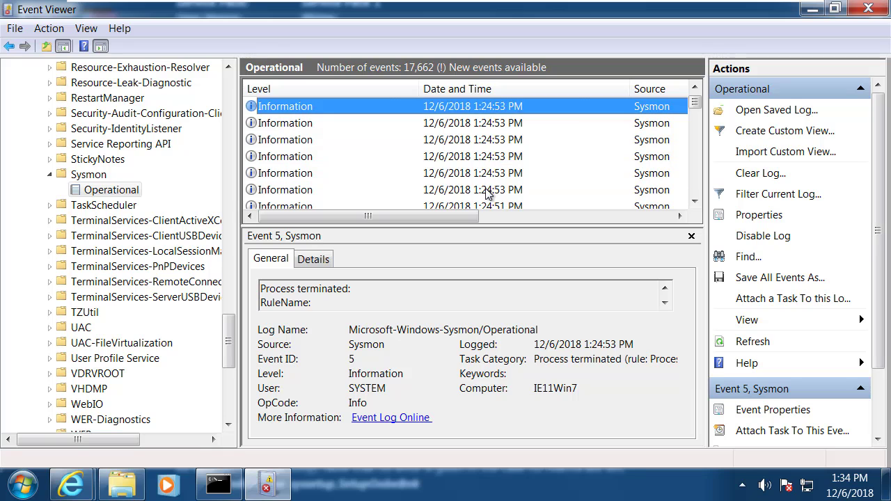
pyautogui.scroll(-2, 486, 194)
pyautogui.click(533, 176)
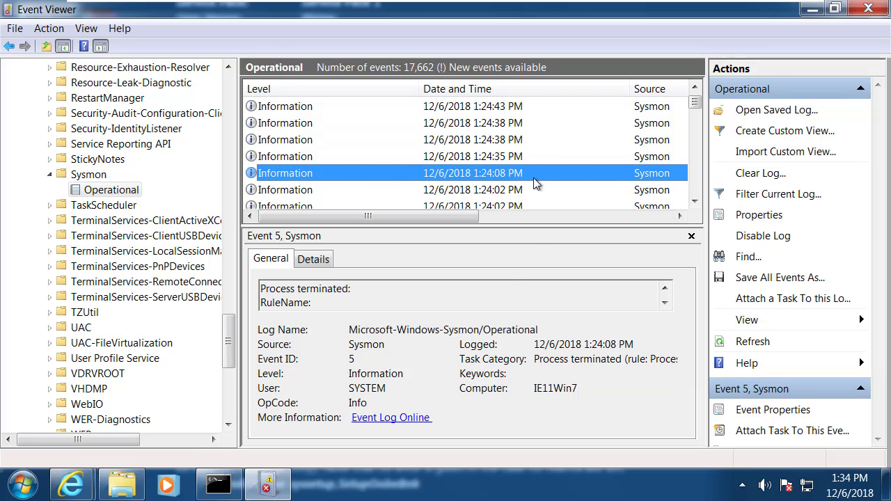
pyautogui.click(320, 267)
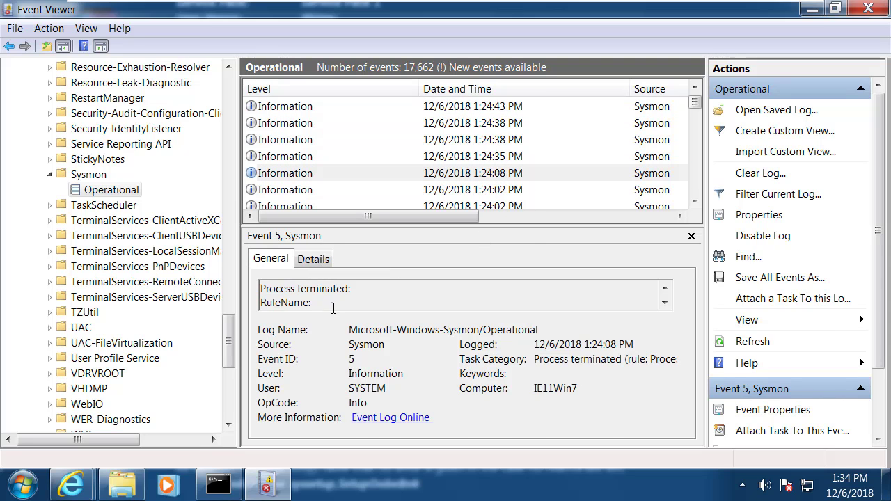
pyautogui.click(458, 158)
pyautogui.scroll(-5, 485, 171)
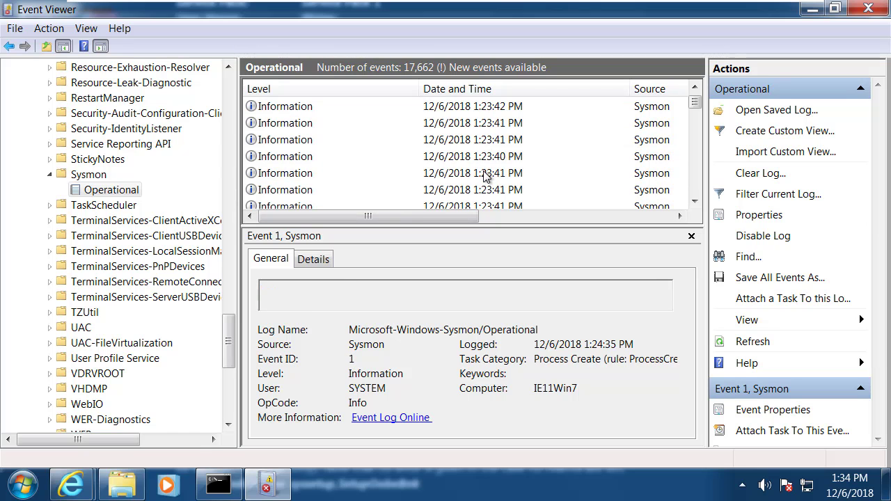
pyautogui.click(487, 173)
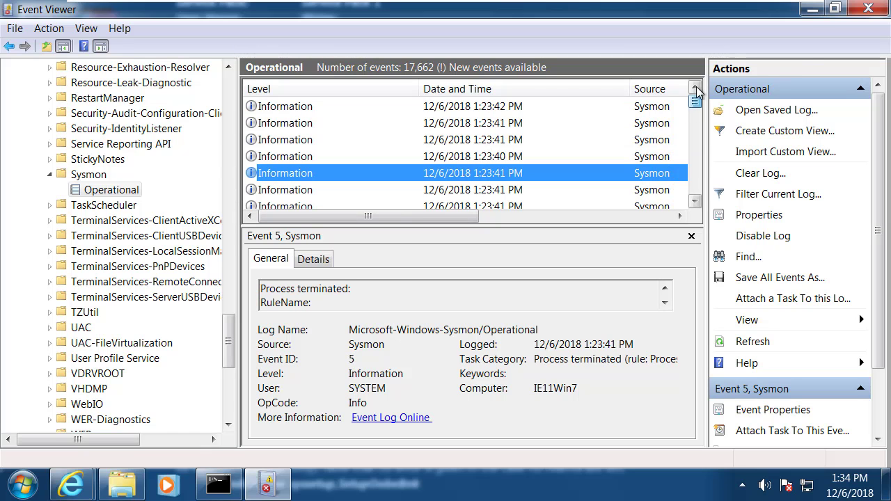
# Minimize Event Viewer and launch the hfs application from the hfs2.3b folder on the desktop
pyautogui.scroll(5, 695, 132)
pyautogui.click(812, 9)
pyautogui.doubleClick(28, 129)
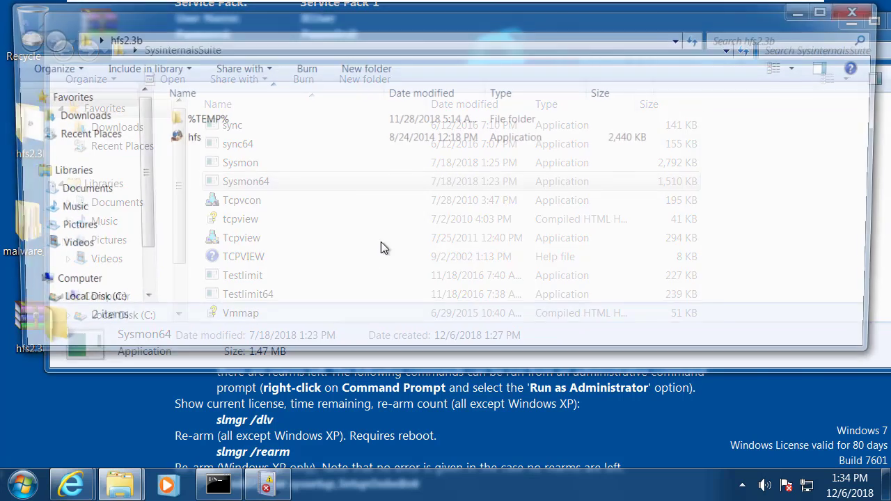
pyautogui.doubleClick(185, 139)
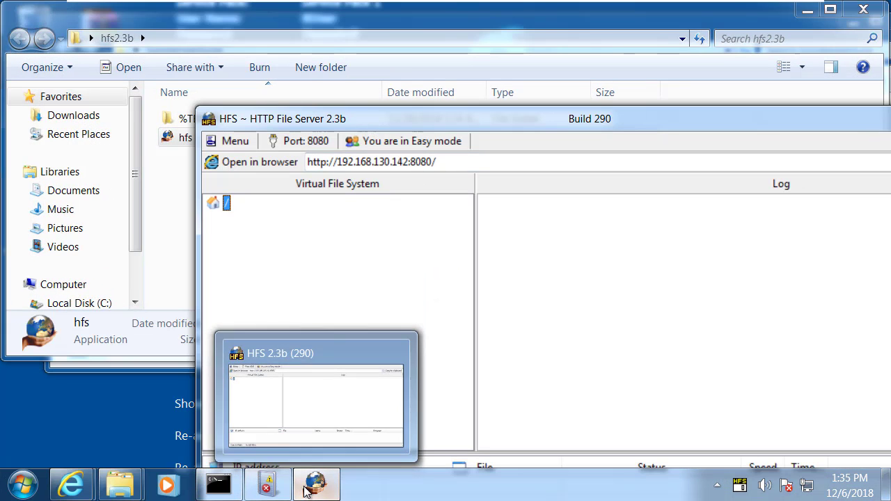
# Switch back to Event Viewer, refresh the Sysmon log and inspect the events from 1:34:59 PM and 1:33:40 PM
pyautogui.click(259, 490)
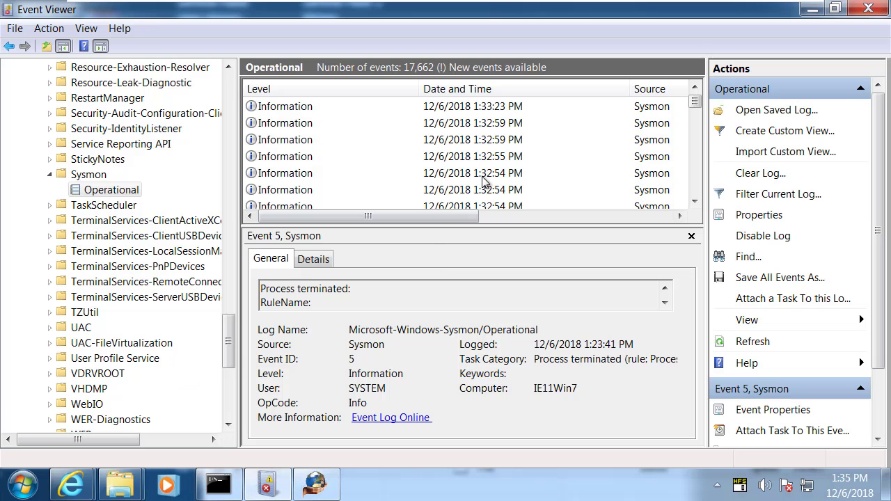
pyautogui.click(477, 156)
pyautogui.click(457, 123)
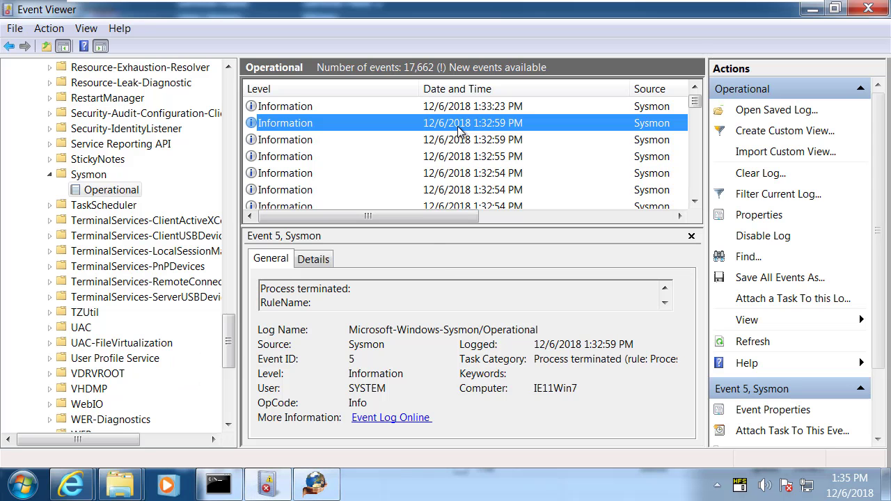
pyautogui.press('F5')
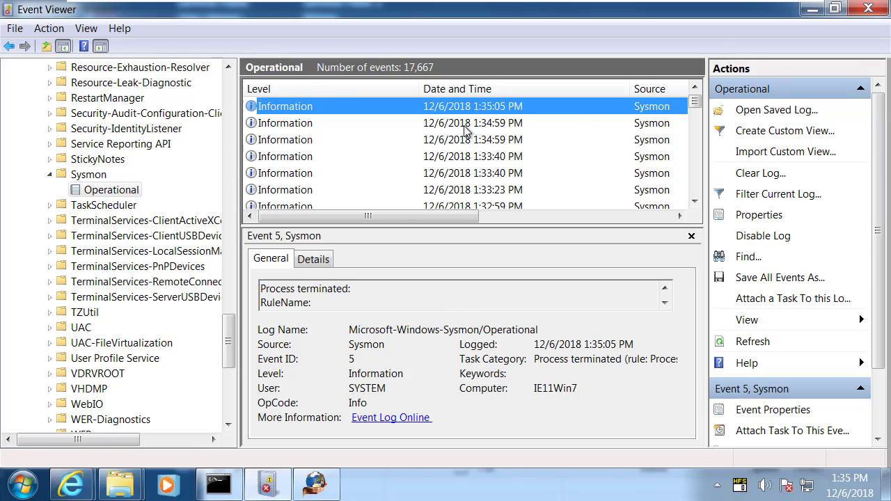
pyautogui.click(464, 139)
pyautogui.click(450, 158)
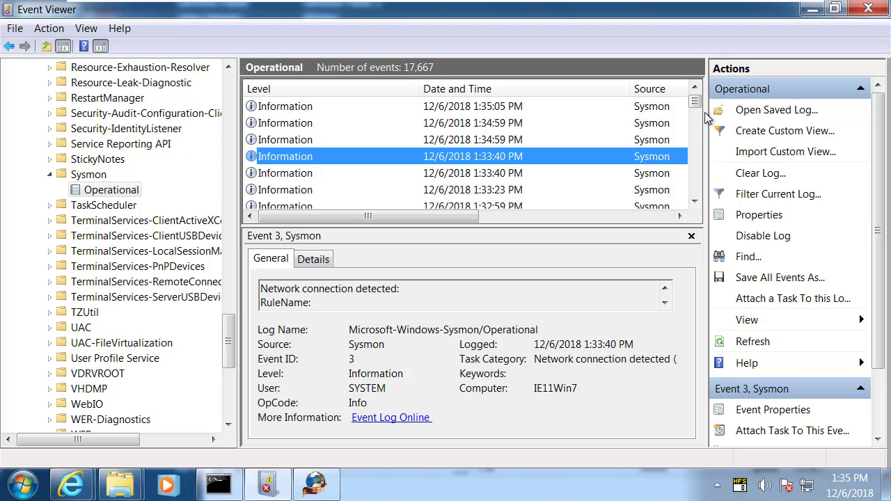
# Widen the event pane on both sides and view the detailed event data of the 1:33:40 PM network connection event
pyautogui.moveTo(705, 111); pyautogui.dragTo(815, 112)
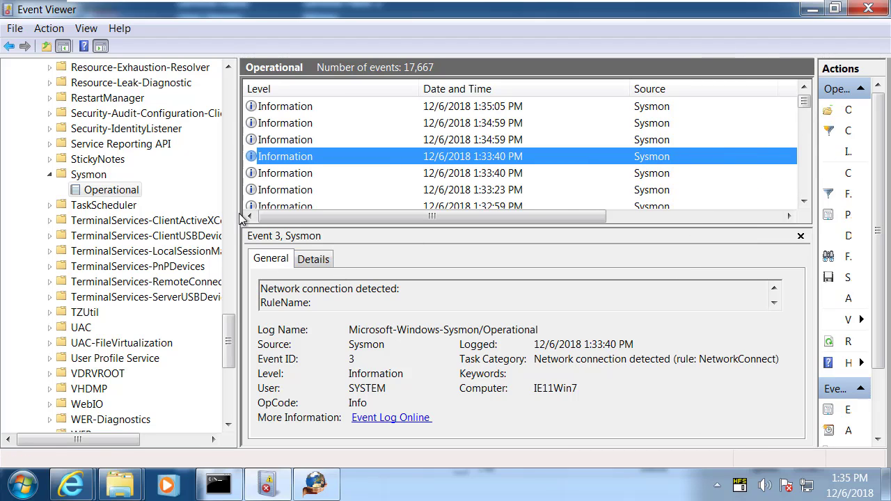
pyautogui.moveTo(240, 218); pyautogui.dragTo(147, 206)
pyautogui.click(223, 259)
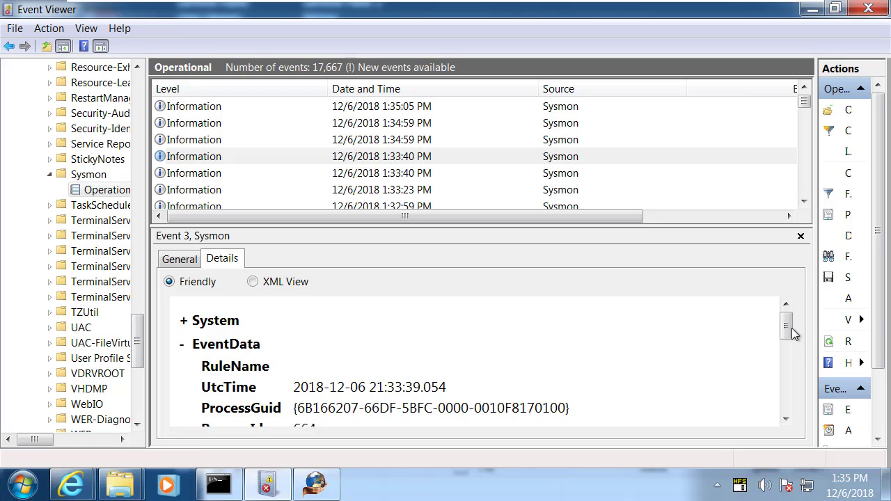
pyautogui.moveTo(793, 334); pyautogui.dragTo(789, 397)
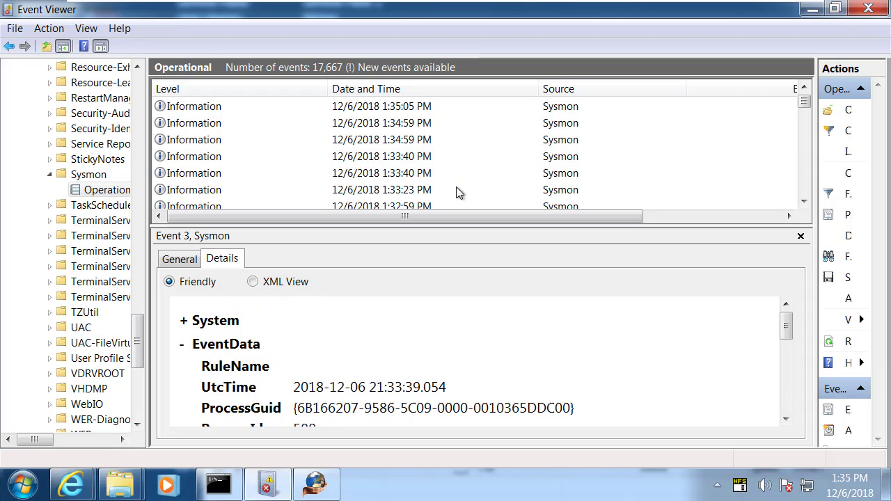
# Check the event data of the 1:33:23 PM event and an older 1:32:54 PM event
pyautogui.click(465, 189)
pyautogui.scroll(-3, 466, 185)
pyautogui.click(461, 173)
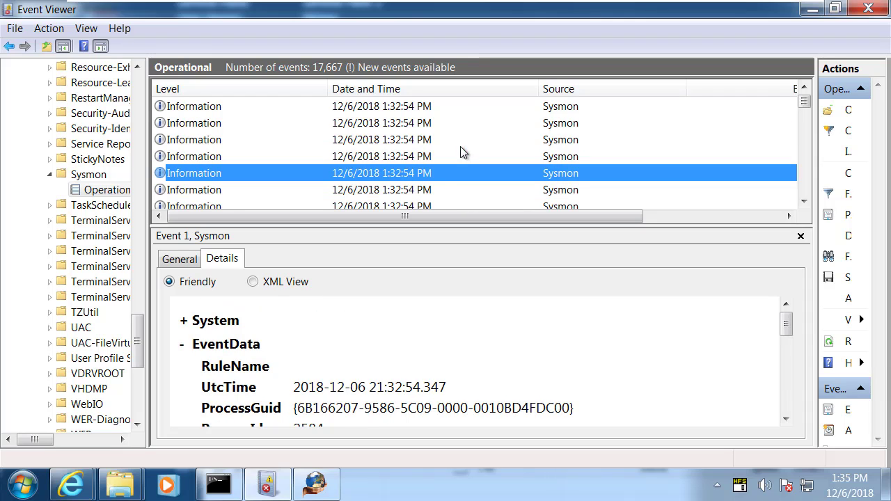
pyautogui.scroll(3, 441, 174)
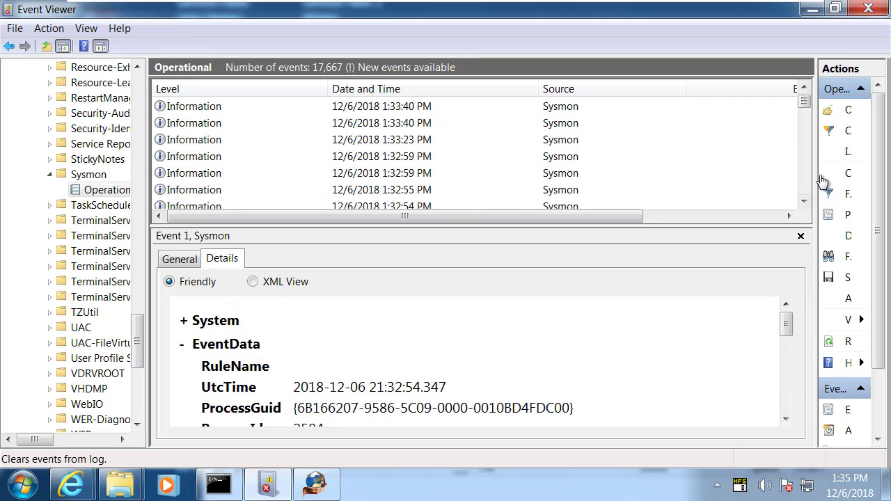
# Widen the actions pane and start saving all Sysmon events, with Xml (*.xml) as the file type
pyautogui.moveTo(815, 172); pyautogui.dragTo(640, 156)
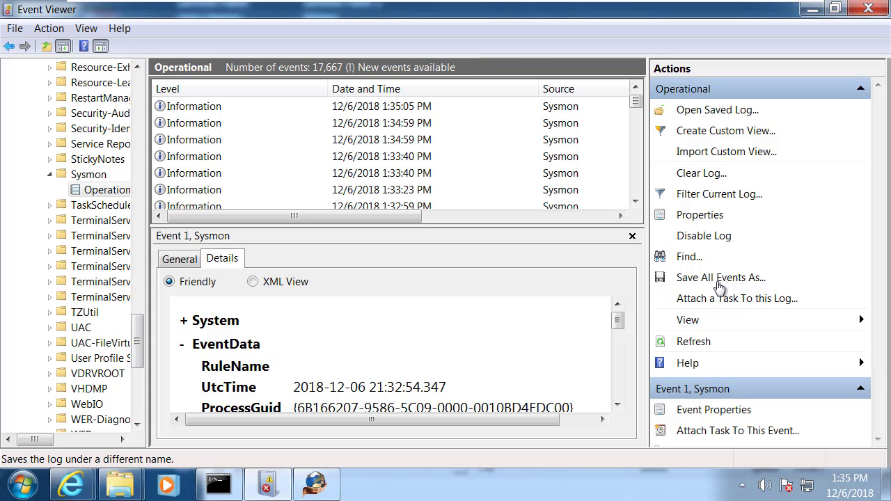
pyautogui.click(717, 283)
pyautogui.click(212, 347)
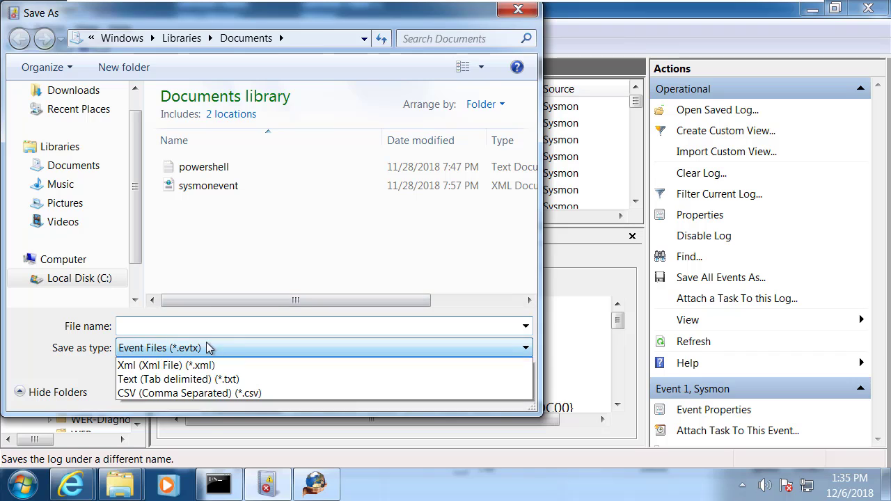
pyautogui.click(213, 377)
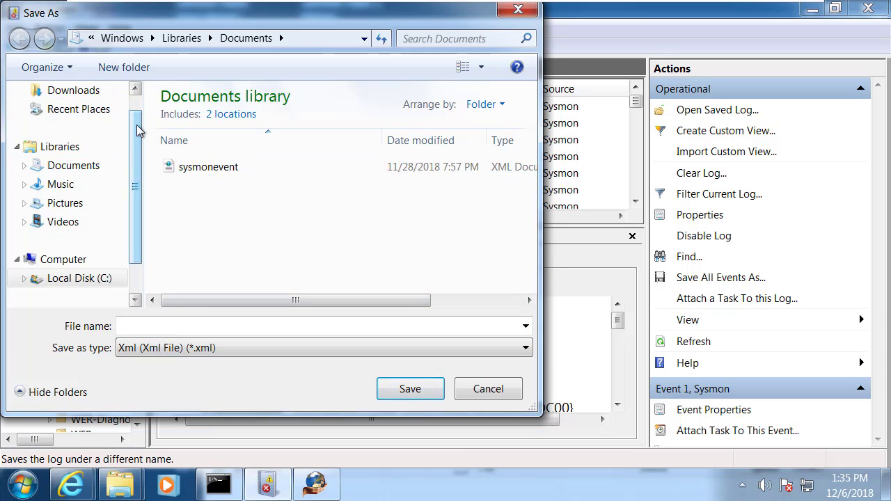
# Choose the Downloads folder as the save location and submit the file name sysmon
pyautogui.scroll(1, 119, 149)
pyautogui.click(104, 116)
pyautogui.write('s')
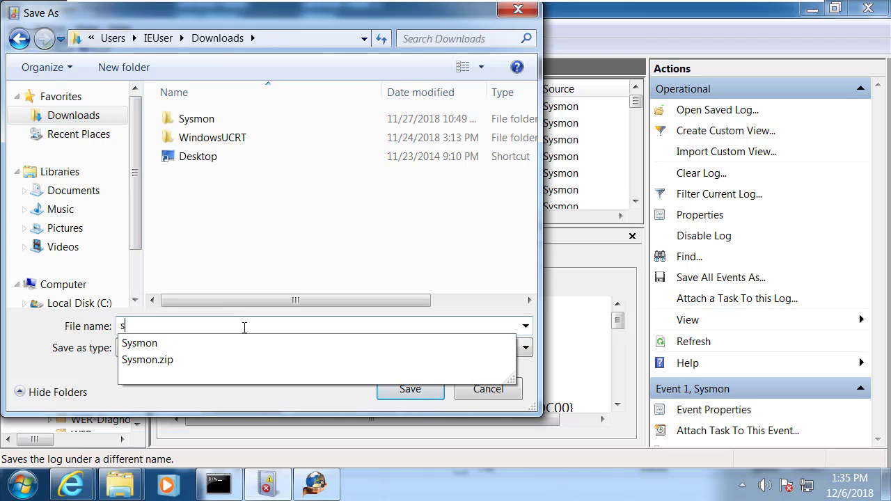
pyautogui.write('ysmon')
pyautogui.press('Return')
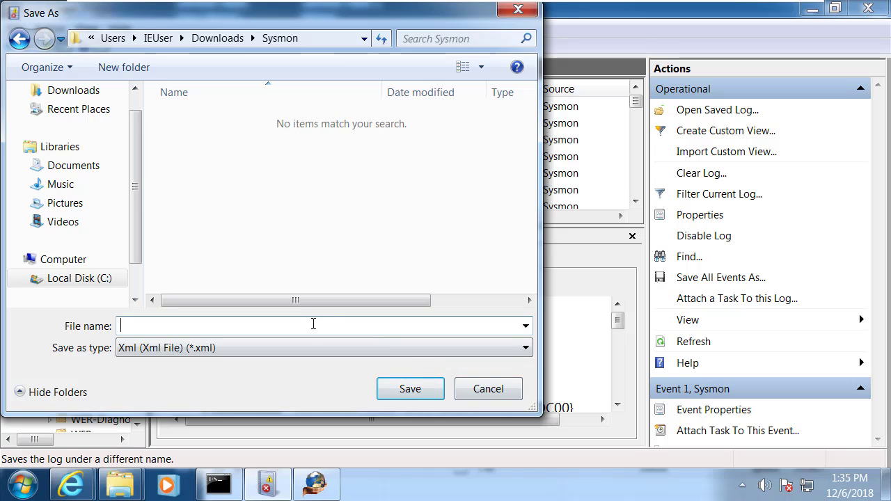
# Return to the Downloads folder and try again to save the events as sysmon
pyautogui.click(115, 91)
pyautogui.click(220, 326)
pyautogui.write('su')
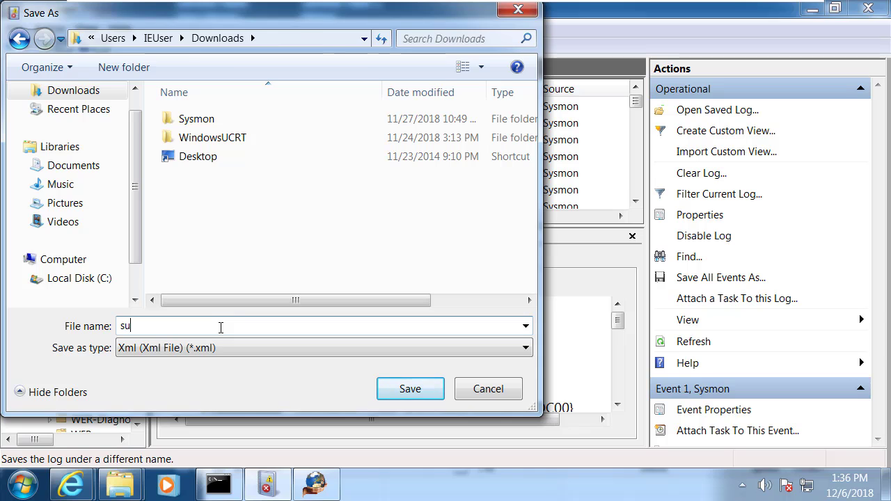
pyautogui.press('BackSpace')
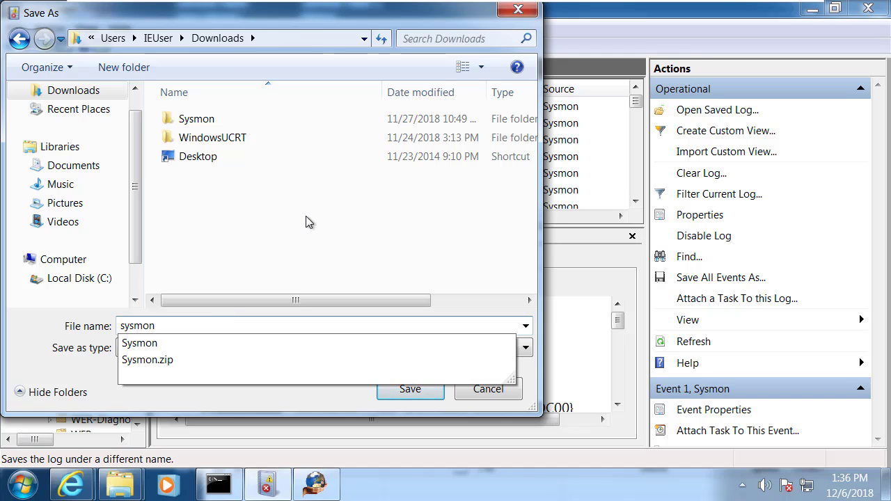
pyautogui.write('ysmon')
pyautogui.click(410, 389)
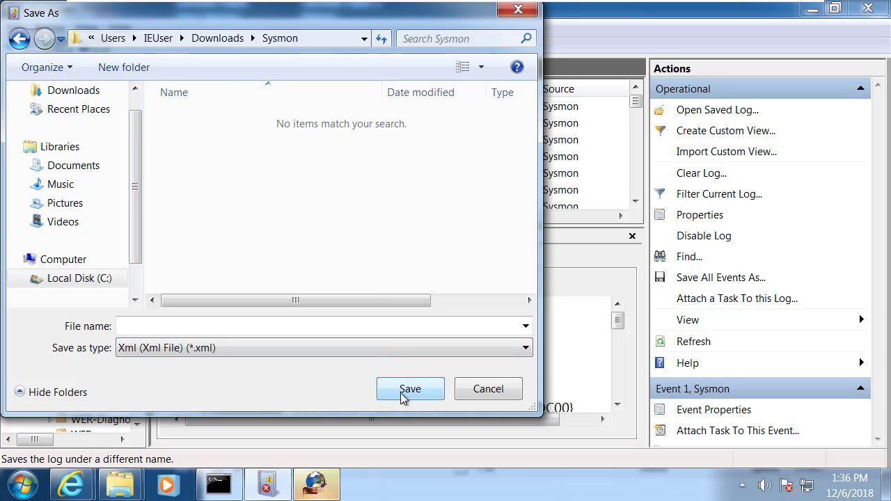
# Save the events in the Sysmon folder under the name test, with no display information
pyautogui.click(392, 322)
pyautogui.write('test')
pyautogui.press('Return')
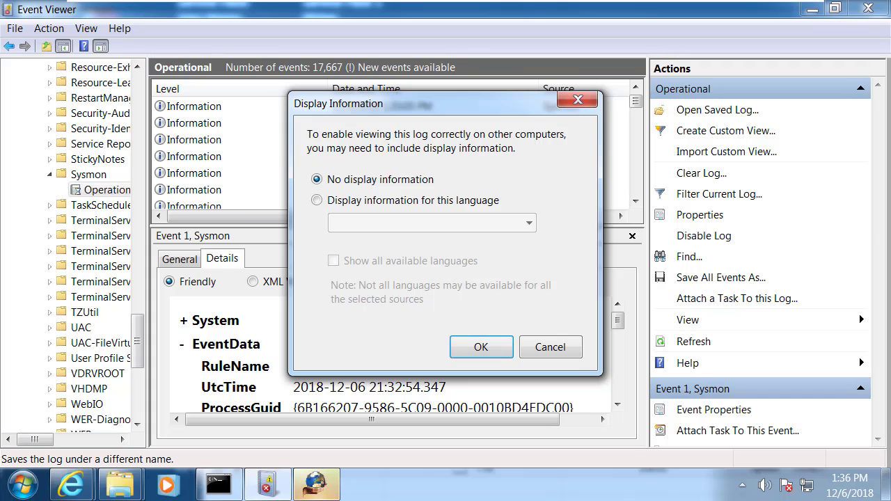
pyautogui.press('Return')
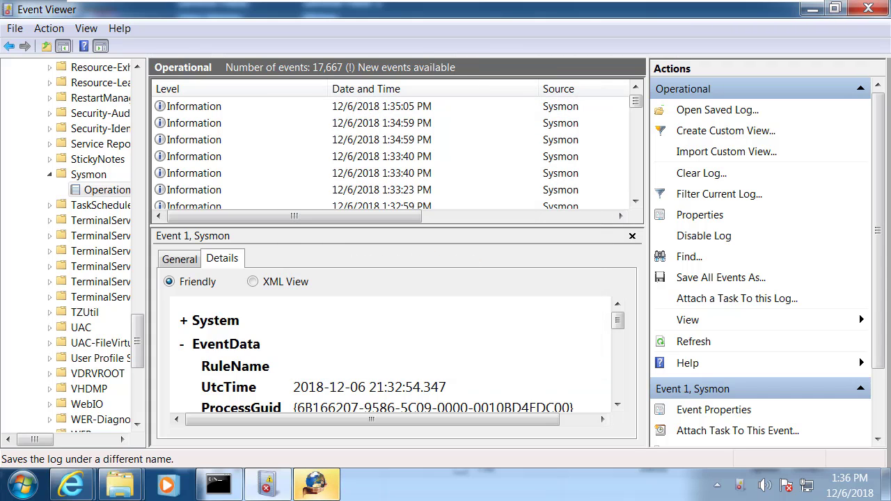
# Minimize Event Viewer and the hfs2.3b and SysinternalsSuite folder windows, and close the HTTP File Server
pyautogui.click(812, 8)
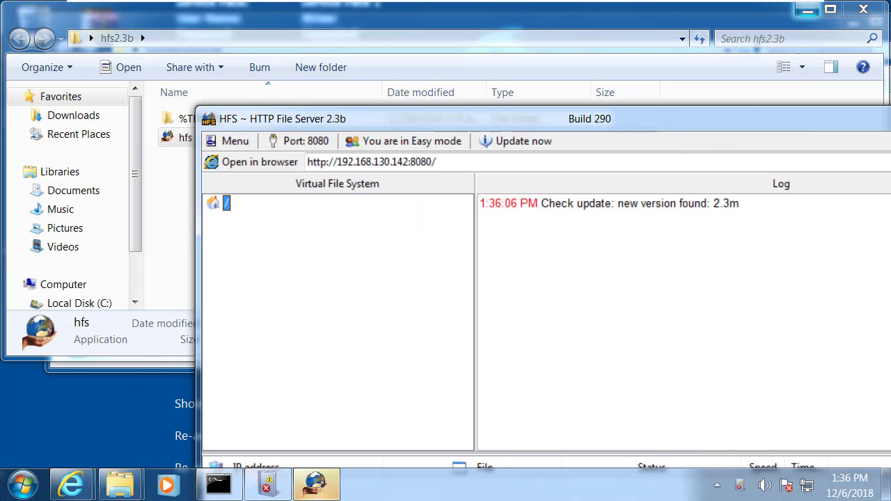
pyautogui.moveTo(715, 127); pyautogui.dragTo(598, 159)
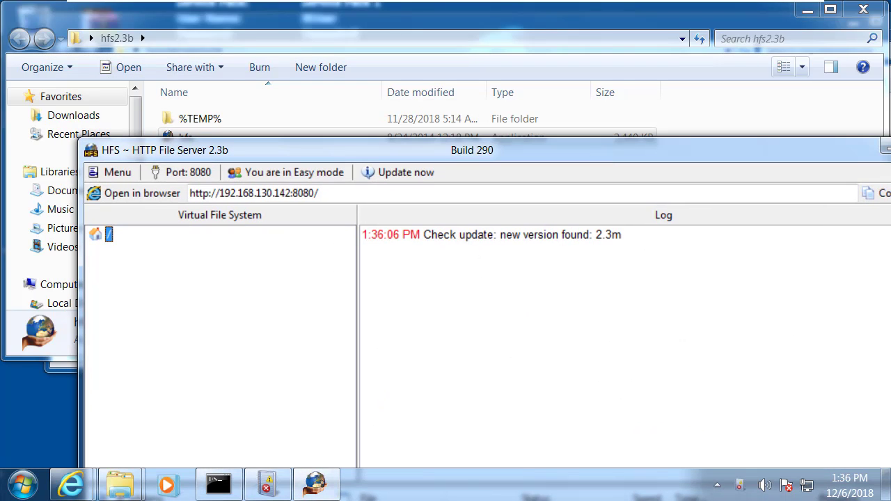
pyautogui.click(807, 9)
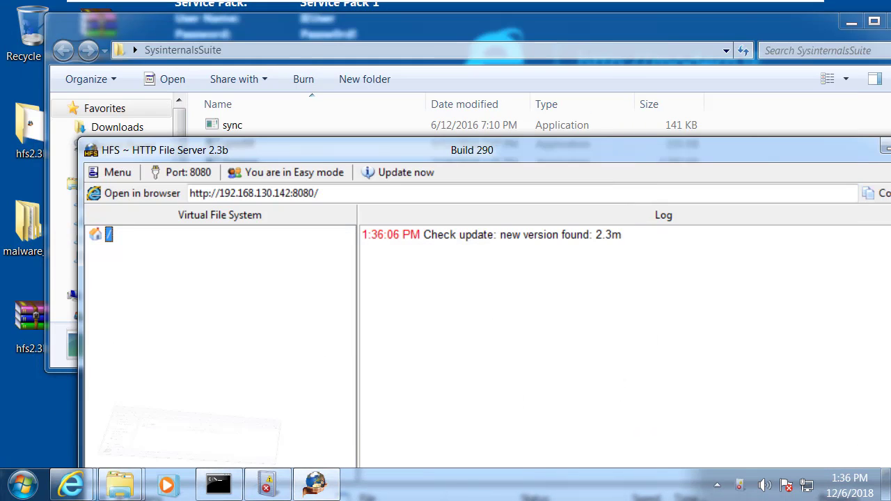
pyautogui.click(787, 28)
pyautogui.click(850, 21)
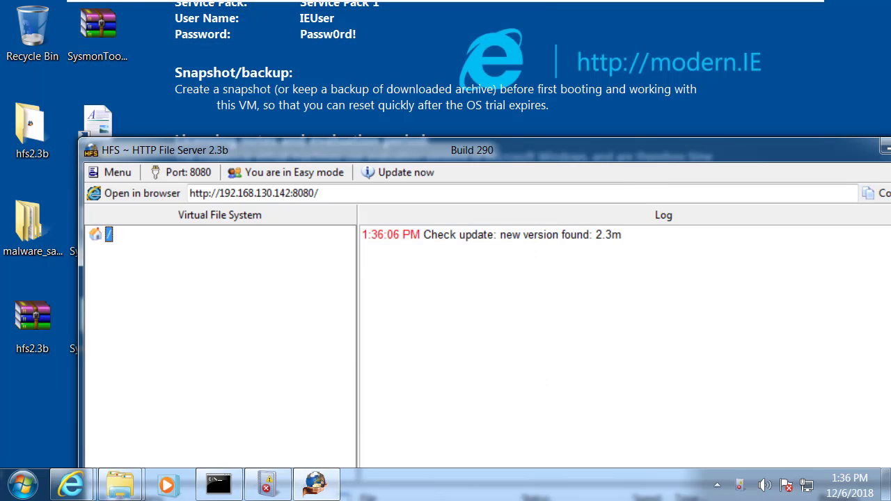
pyautogui.moveTo(532, 148); pyautogui.dragTo(430, 37)
pyautogui.hotkey('alt', 'F4')
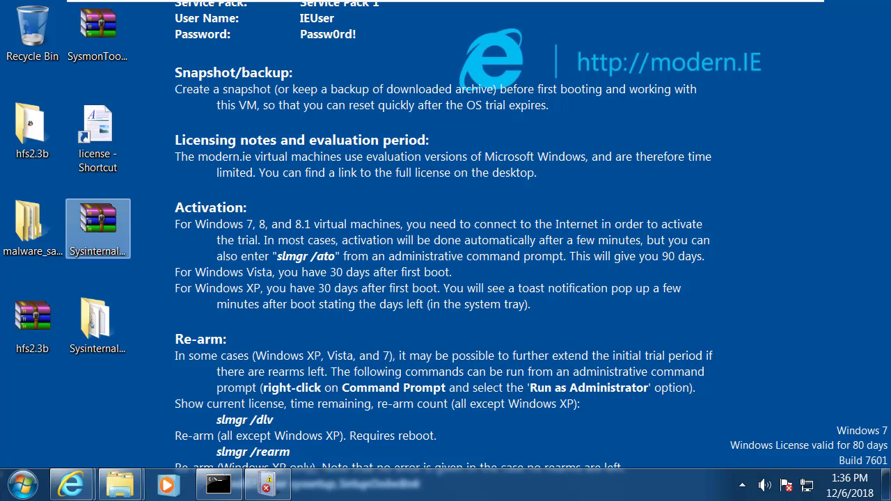
# Bring up the SysinternalsSuite folder window and browse to the Sysmon folder inside Downloads
pyautogui.doubleClick(98, 322)
pyautogui.moveTo(105, 488)
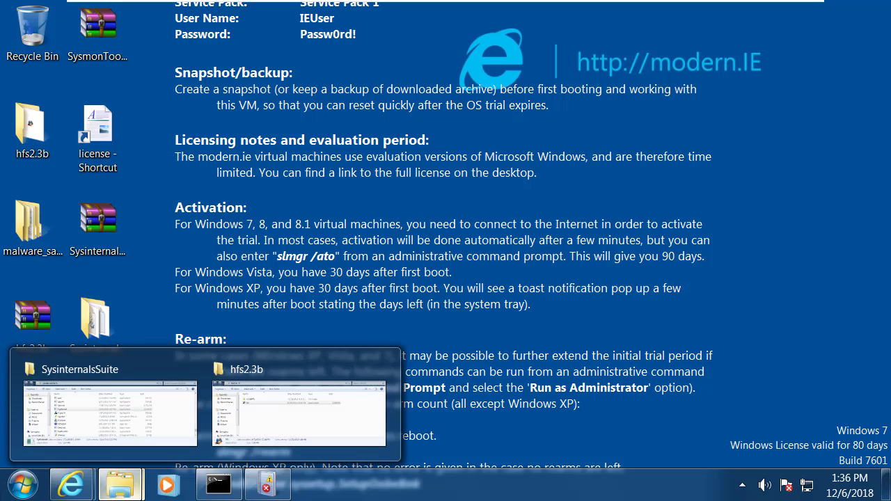
pyautogui.click(107, 408)
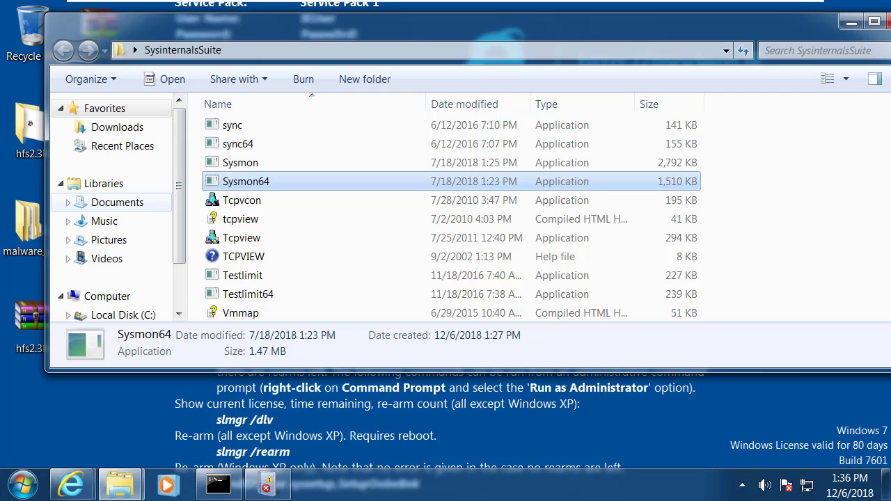
pyautogui.click(117, 202)
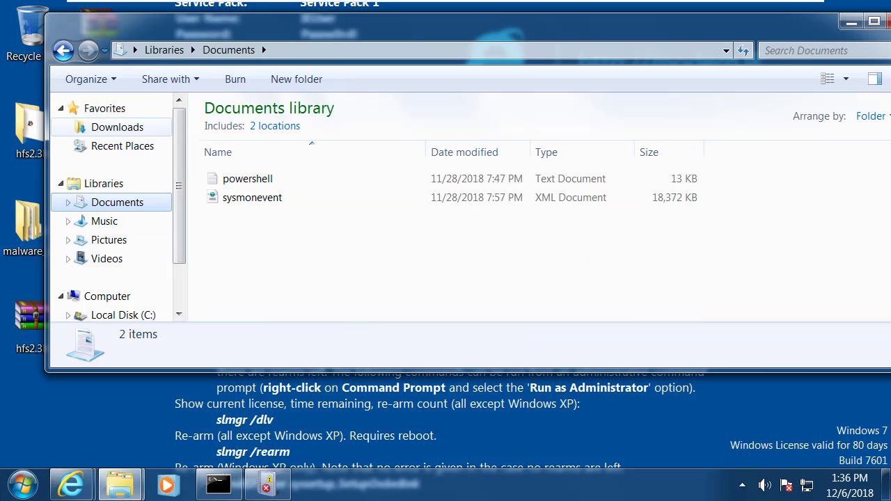
pyautogui.click(117, 127)
pyautogui.doubleClick(240, 130)
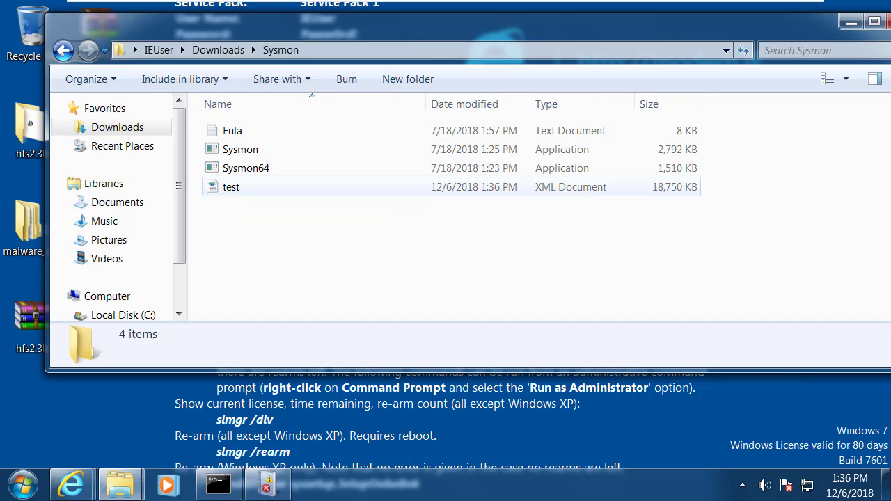
pyautogui.click(230, 187)
pyautogui.click(230, 186)
pyautogui.click(230, 229)
pyautogui.click(230, 187)
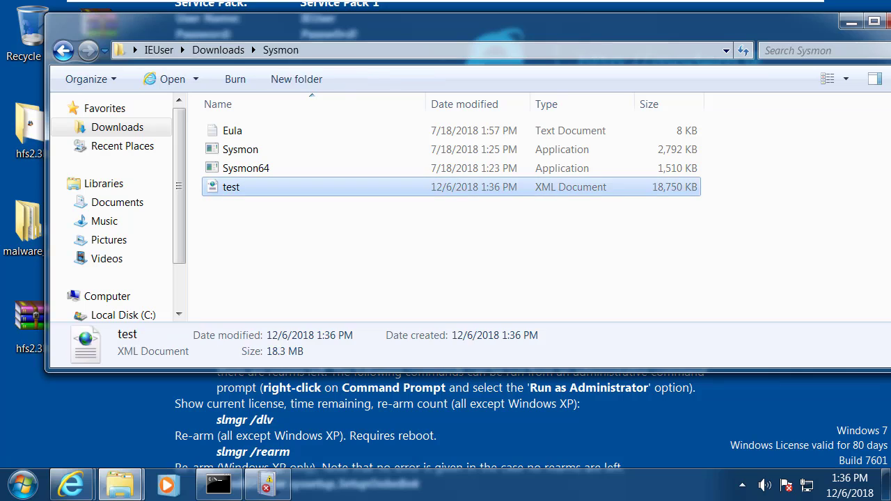
pyautogui.click(231, 230)
pyautogui.click(231, 187)
pyautogui.click(230, 230)
pyautogui.click(231, 186)
pyautogui.click(230, 229)
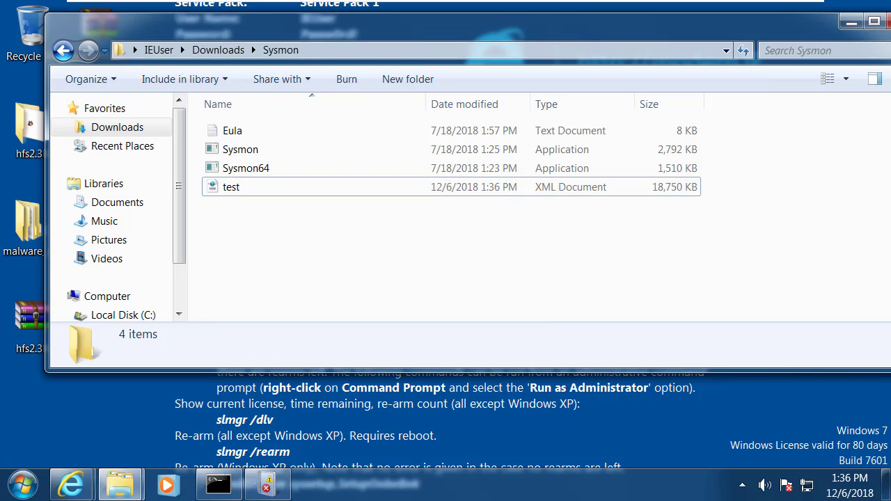
pyautogui.moveTo(445, 26); pyautogui.dragTo(596, 22)
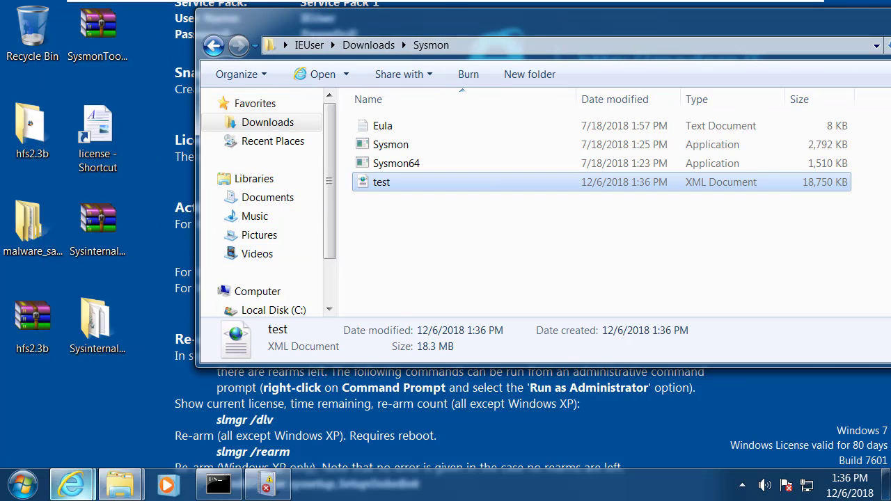
# Switch to the Google page in Internet Explorer and search for "sysmon view"
pyautogui.moveTo(119, 485)
pyautogui.moveTo(70, 485)
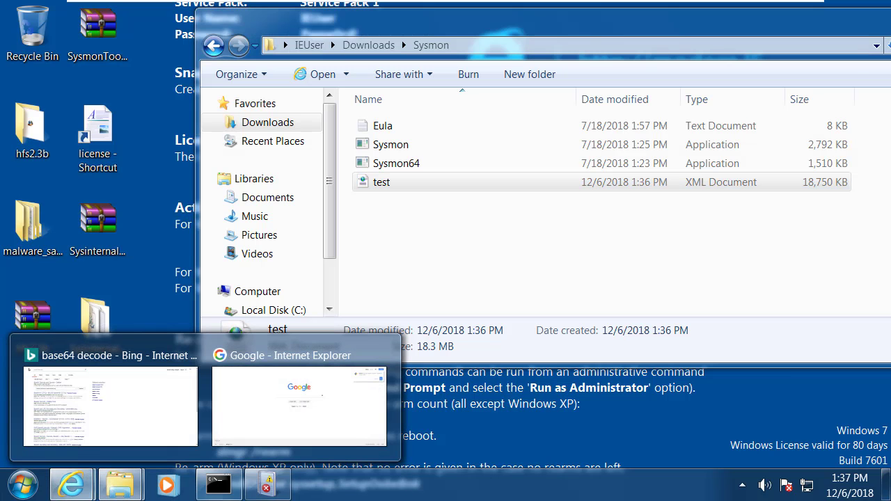
pyautogui.click(301, 397)
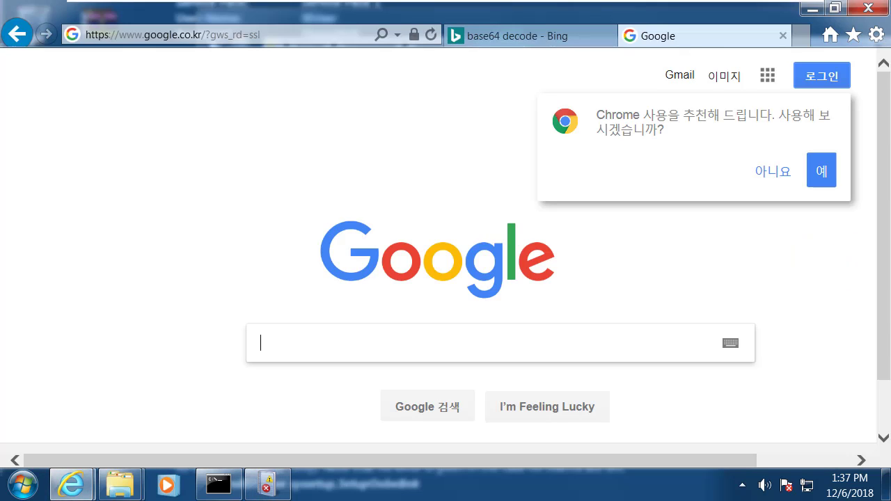
pyautogui.write('sysmontools')
pyautogui.press('BackSpace')
pyautogui.press('BackSpace')
pyautogui.press('BackSpace')
pyautogui.write('view')
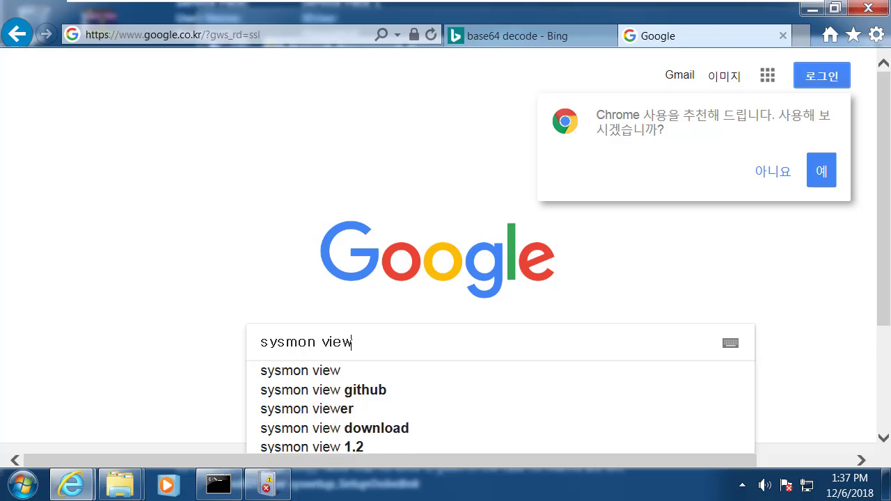
pyautogui.press('Return')
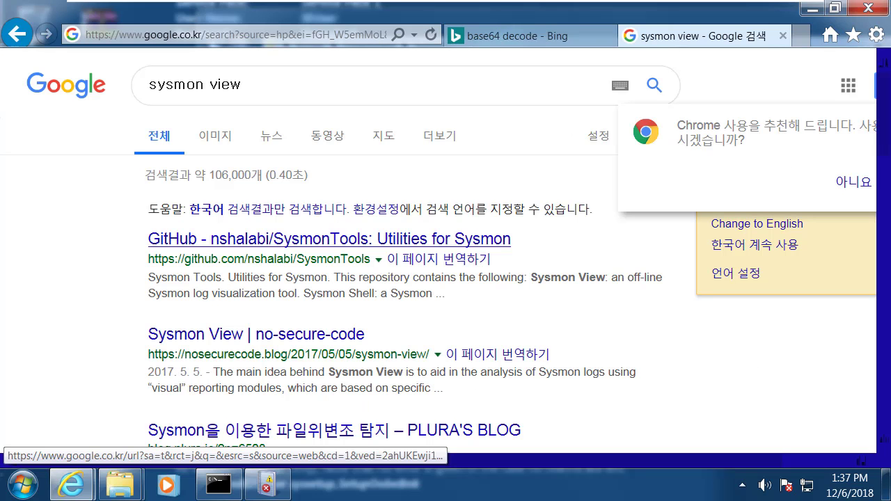
# Open the nshalabi/SysmonTools GitHub repository from the results and show its clone and download options
pyautogui.click(329, 239)
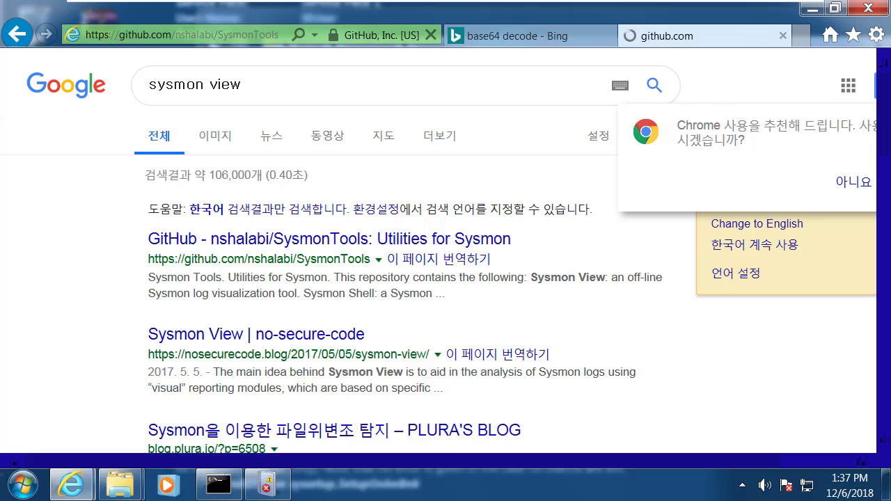
pyautogui.scroll(-3, 445, 257)
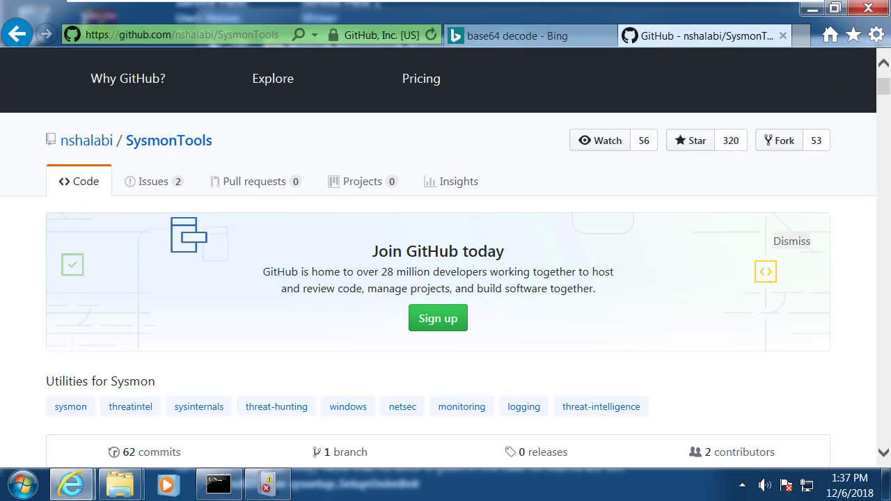
pyautogui.scroll(-3, 446, 257)
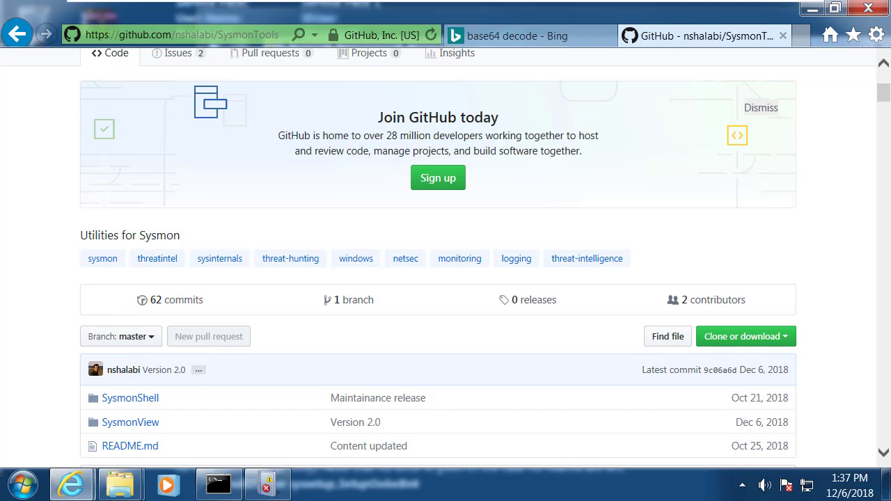
pyautogui.click(744, 210)
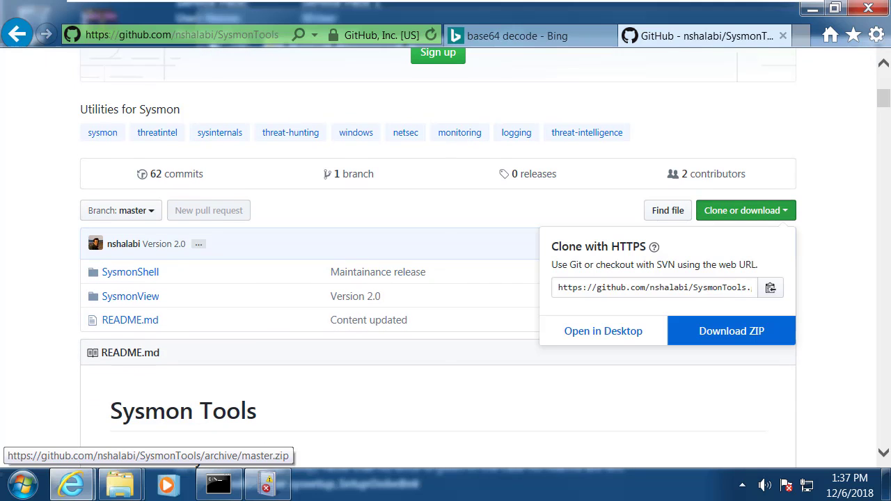
# Minimize the browser and the Sysmon folder window, and extract the SysmonTools-master archive on the desktop into its own folder
pyautogui.click(811, 9)
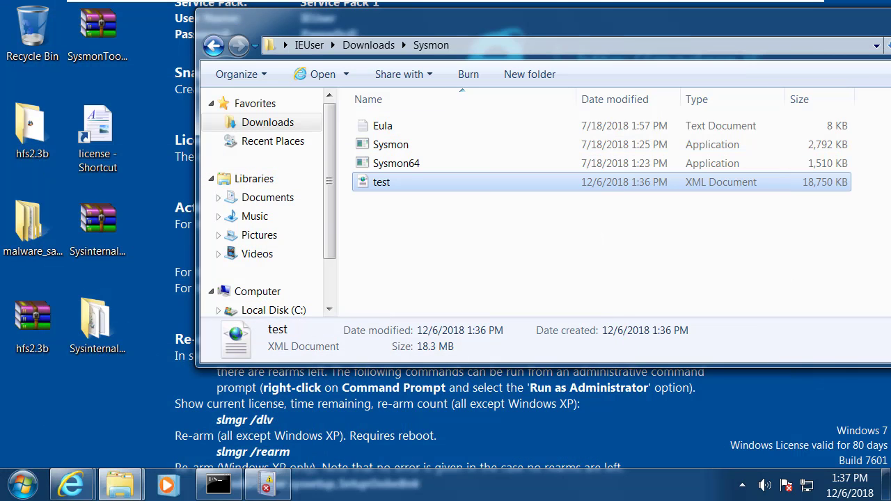
pyautogui.click(159, 259)
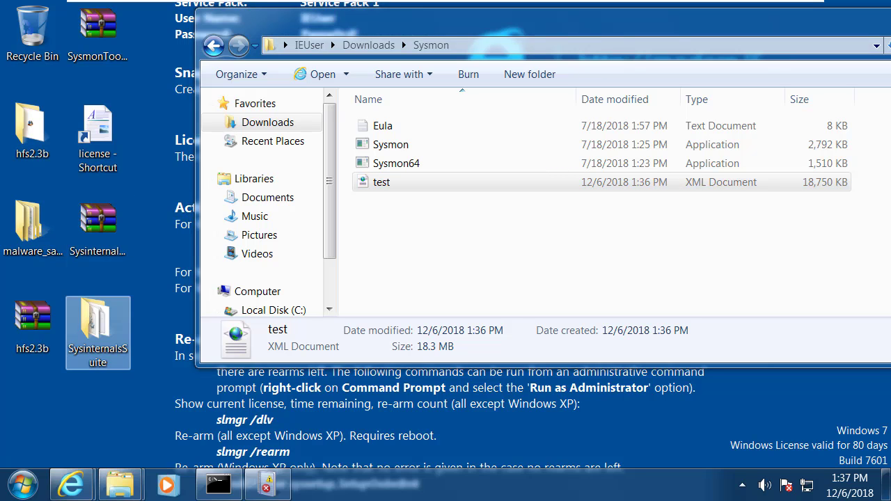
pyautogui.click(98, 35)
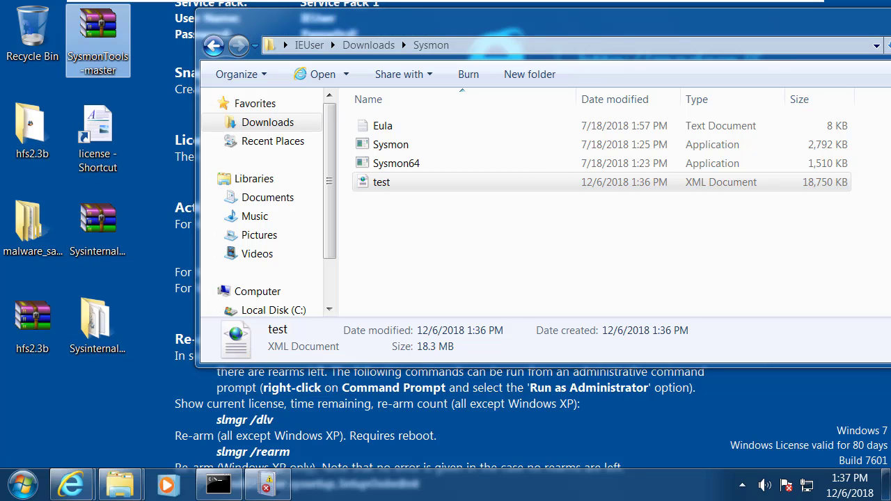
pyautogui.moveTo(529, 21); pyautogui.dragTo(348, 87)
pyautogui.click(872, 78)
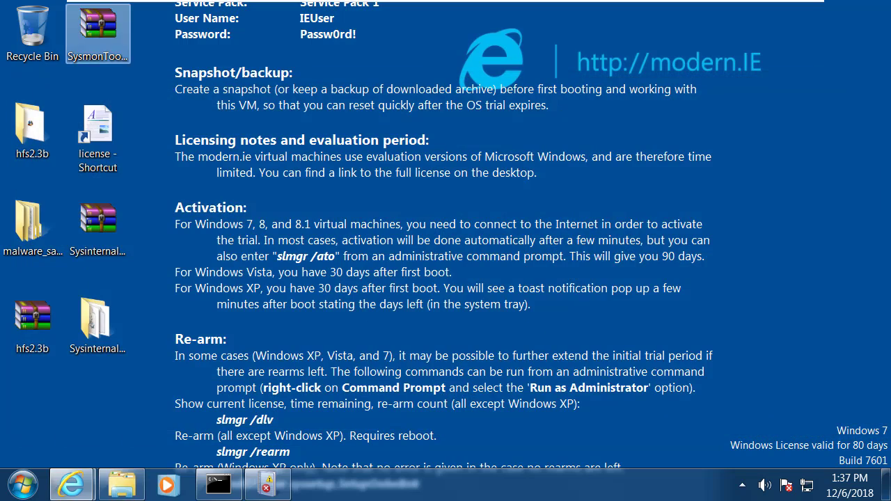
pyautogui.rightClick(88, 39)
pyautogui.click(195, 121)
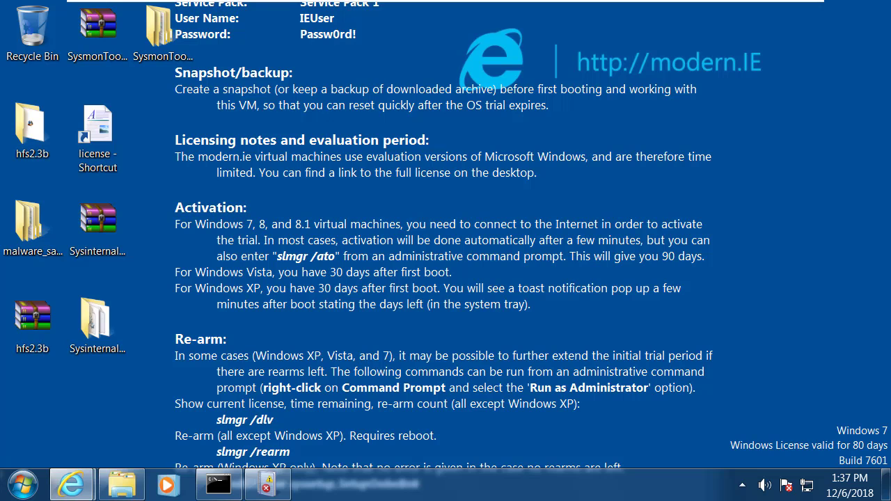
# Switch to the SysmonTools GitHub page in Chrome and examine the Sysmon View and Sysmon Shell entries in the README
pyautogui.hotkey('alt', 'Tab')
pyautogui.hotkey('alt', 'Tab')
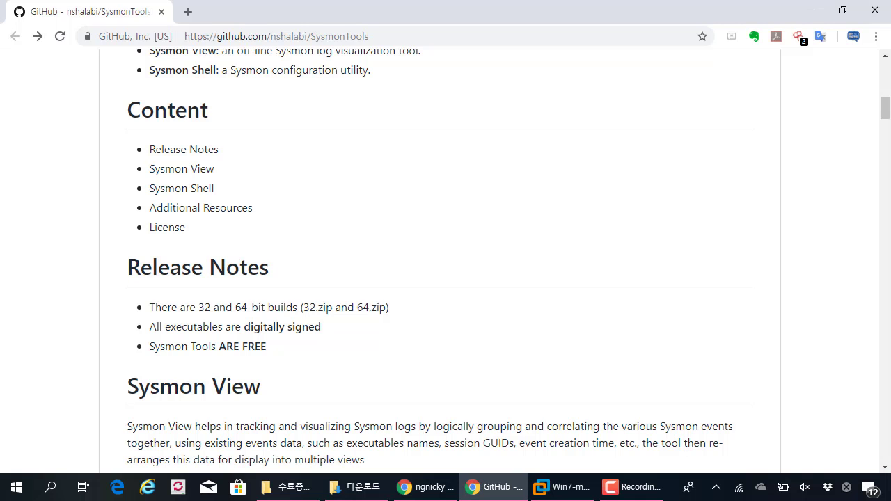
pyautogui.moveTo(214, 168); pyautogui.dragTo(144, 181)
pyautogui.moveTo(212, 188); pyautogui.dragTo(165, 189)
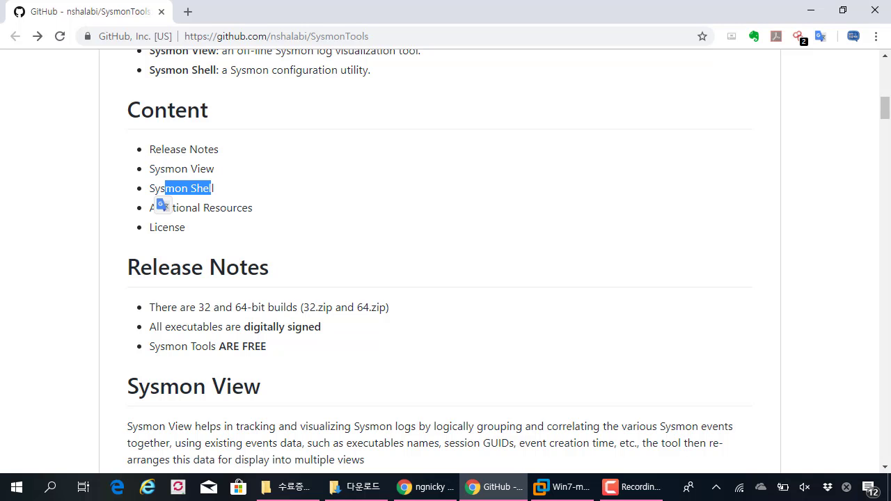
pyautogui.click(212, 187)
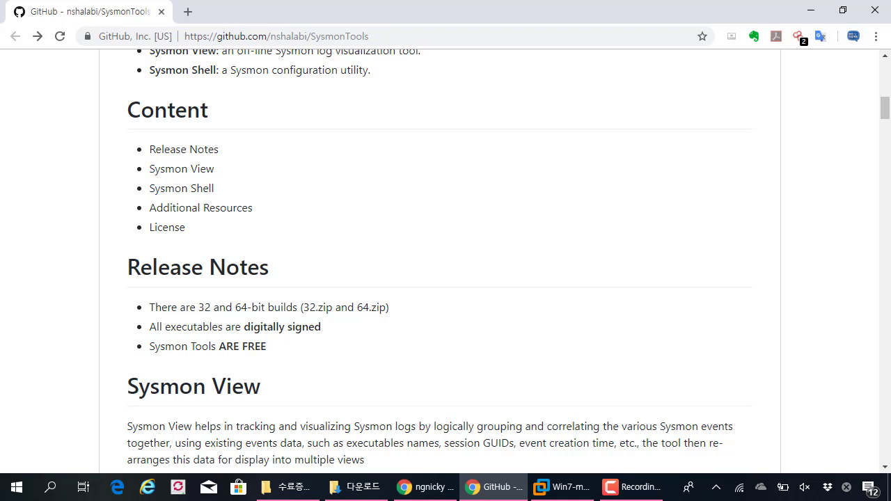
pyautogui.moveTo(214, 168); pyautogui.dragTo(143, 171)
pyautogui.click(143, 171)
pyautogui.scroll(2, 439, 261)
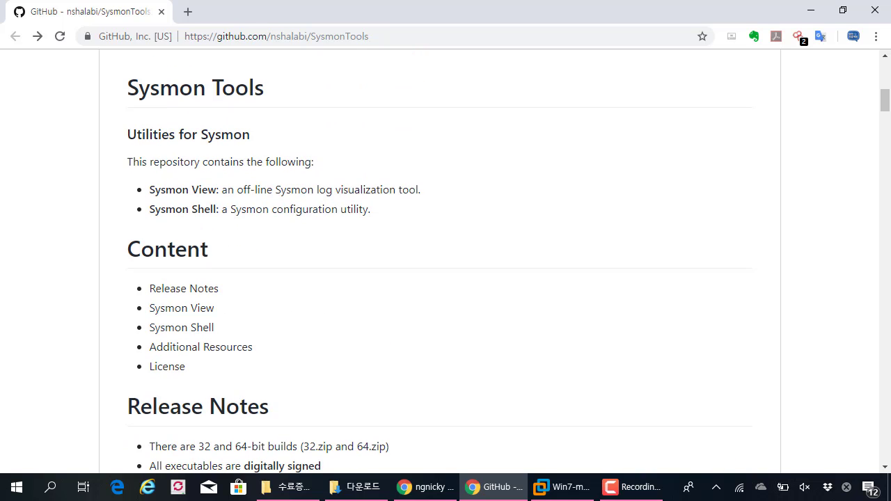
pyautogui.moveTo(214, 308); pyautogui.dragTo(161, 314)
pyautogui.click(161, 315)
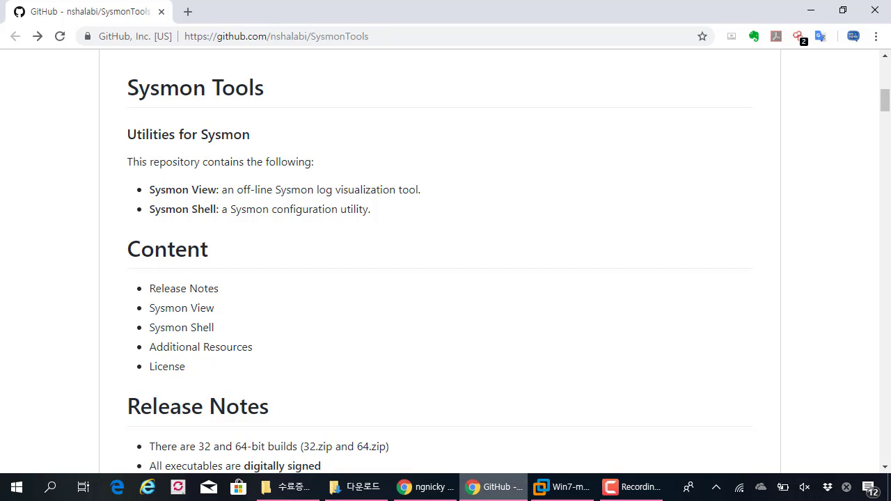
# Return to the Windows 7 virtual machine and open the SysmonView folder inside the nested SysmonTools-master folders
pyautogui.click(562, 487)
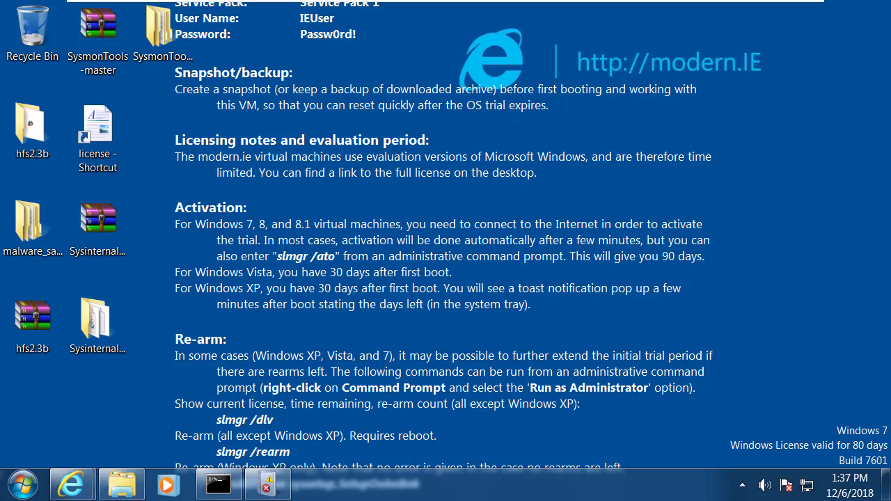
pyautogui.doubleClick(159, 28)
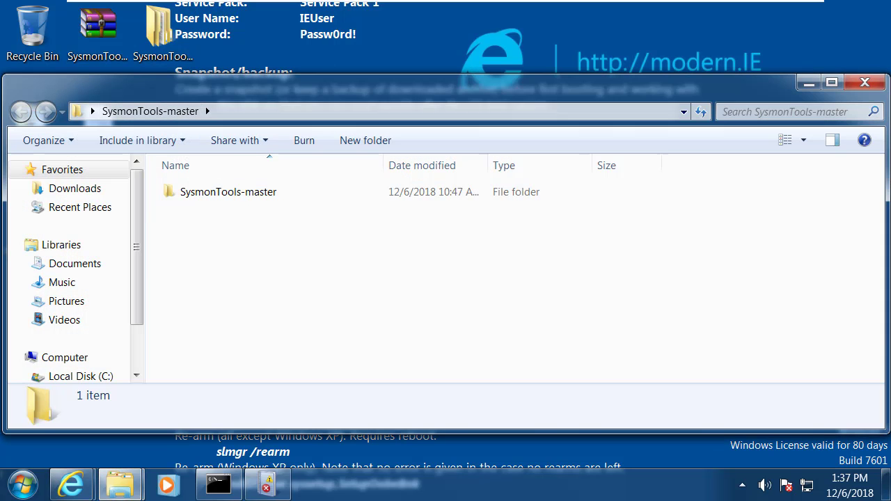
pyautogui.doubleClick(221, 191)
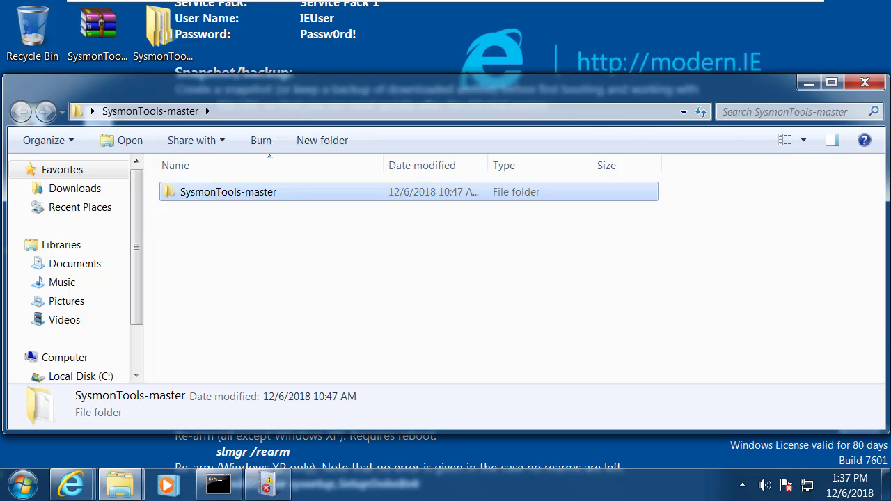
pyautogui.moveTo(271, 93); pyautogui.dragTo(349, 64)
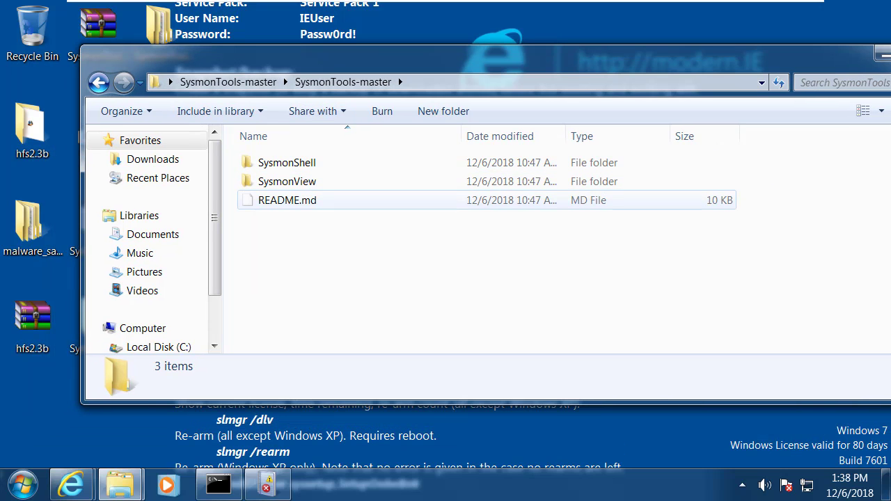
pyautogui.doubleClick(287, 181)
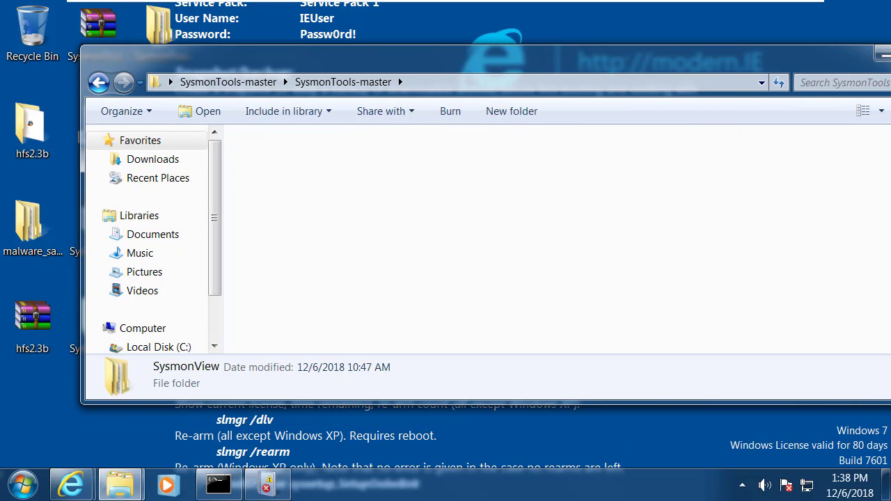
pyautogui.click(287, 181)
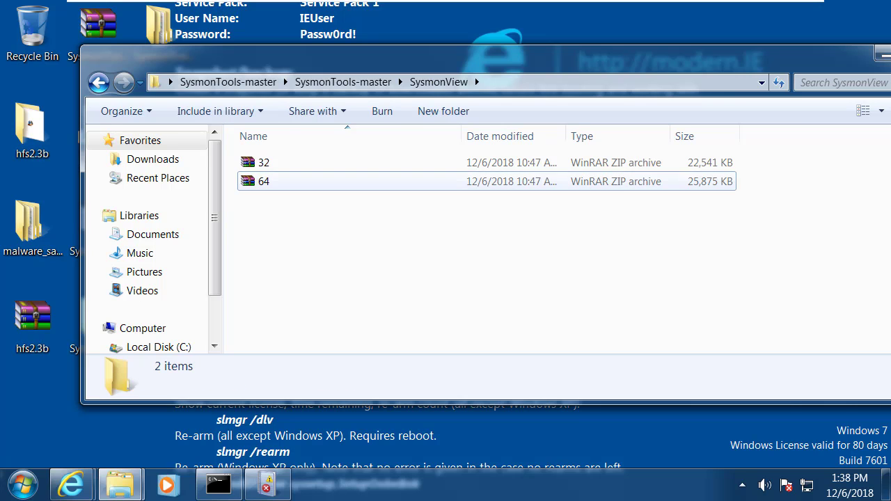
# Extract the 32 ZIP archive in the SysmonView folder into its own subfolder named 32
pyautogui.click(287, 162)
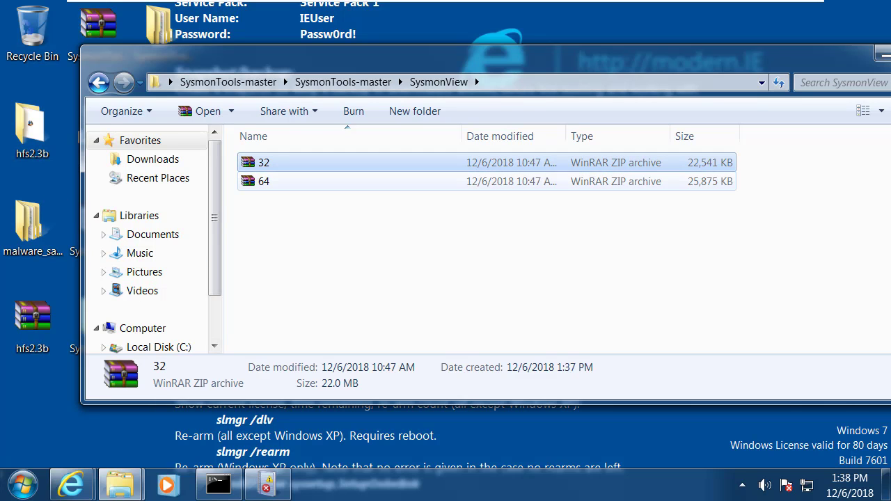
pyautogui.rightClick(282, 162)
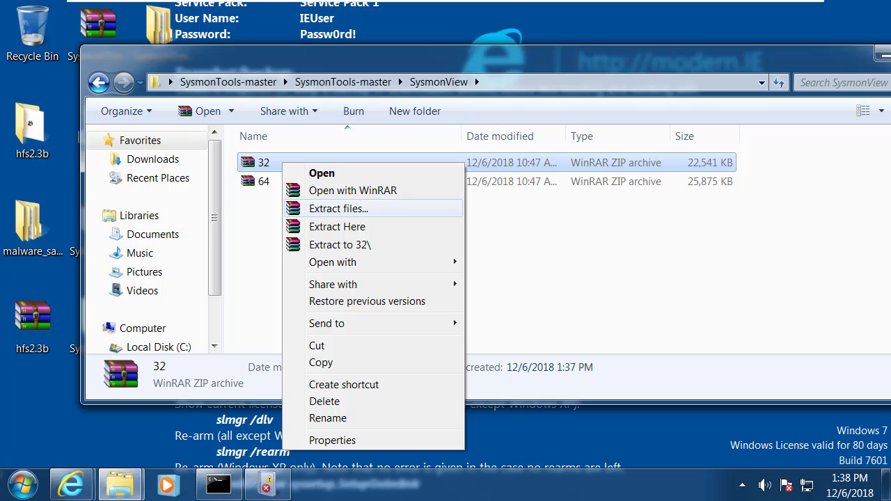
pyautogui.click(339, 244)
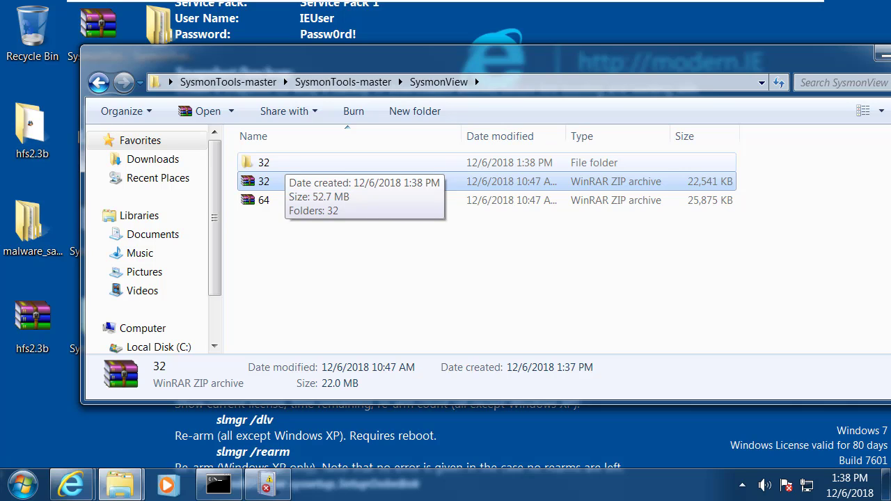
pyautogui.click(285, 162)
pyautogui.click(313, 279)
pyautogui.moveTo(313, 299); pyautogui.dragTo(284, 156)
pyautogui.click(292, 229)
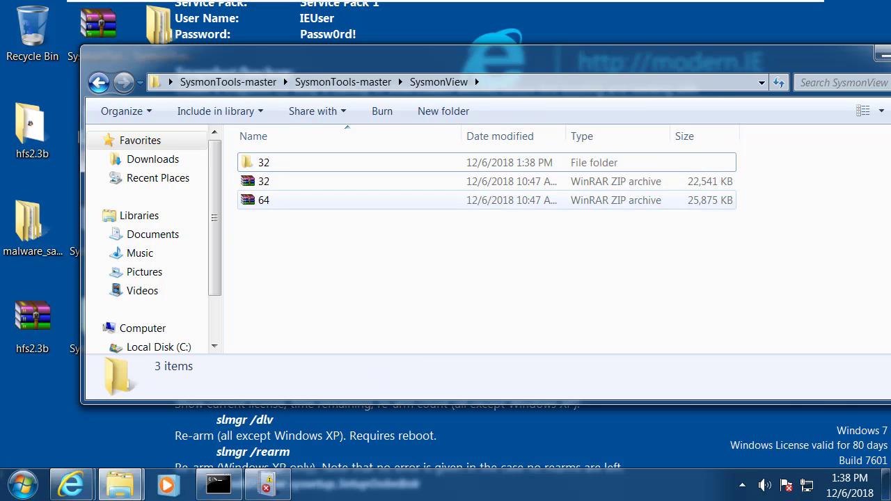
# Open the nested 32 folder inside SysmonView, launch the SysmonView application and maximize its window
pyautogui.doubleClick(263, 162)
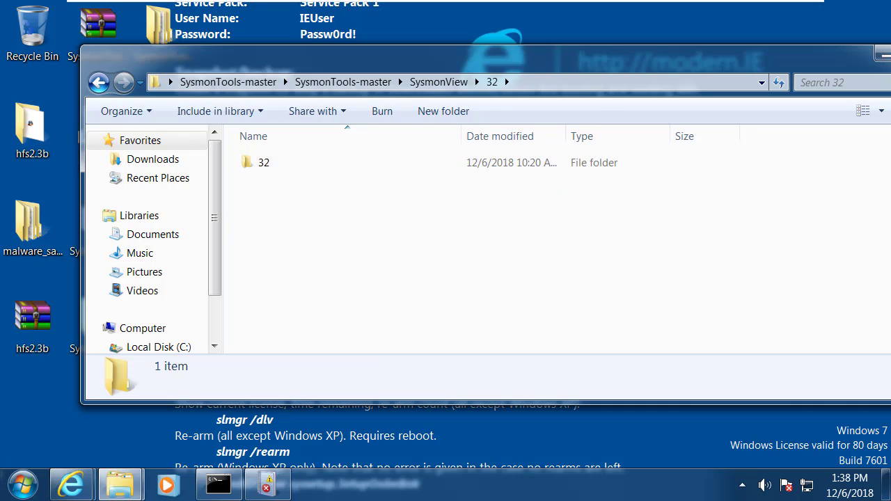
pyautogui.doubleClick(263, 163)
pyautogui.click(286, 162)
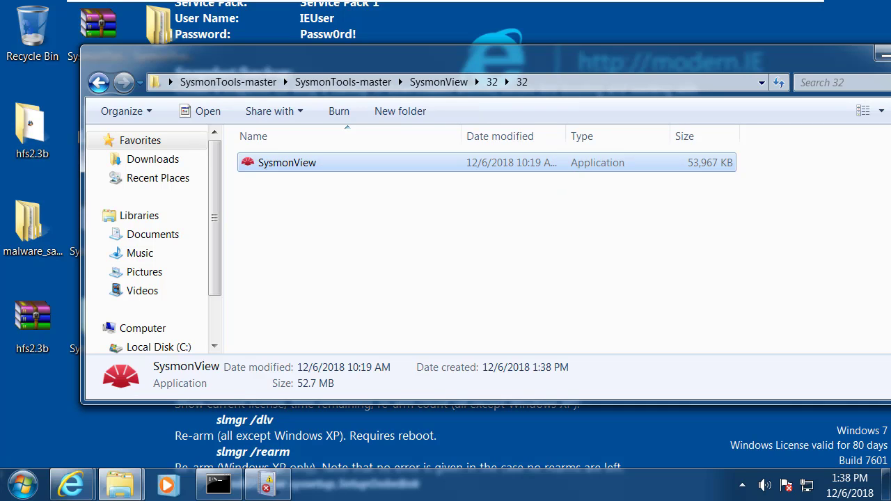
pyautogui.click(313, 230)
pyautogui.click(286, 162)
pyautogui.click(313, 229)
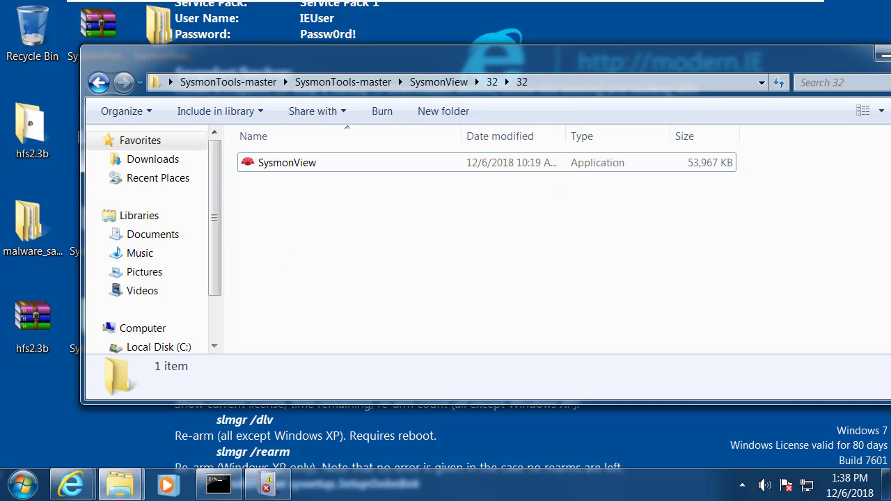
pyautogui.moveTo(351, 266); pyautogui.dragTo(284, 146)
pyautogui.click(313, 230)
pyautogui.click(286, 162)
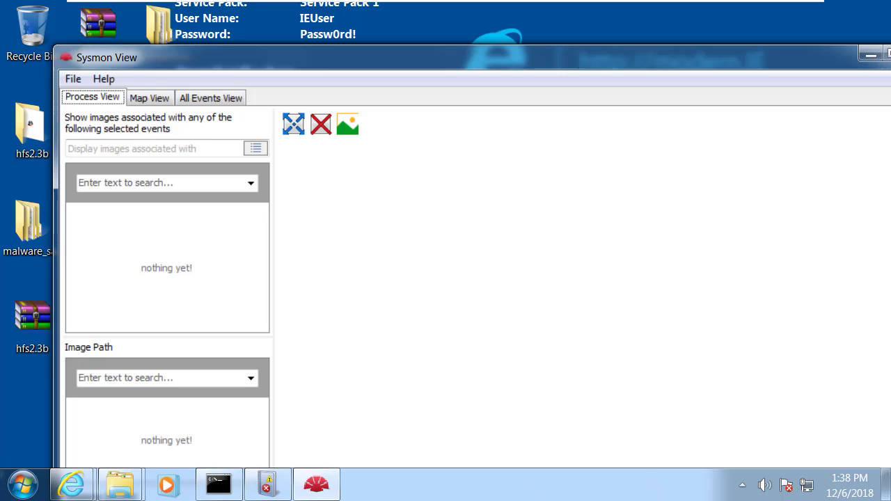
pyautogui.moveTo(308, 64); pyautogui.dragTo(304, 1)
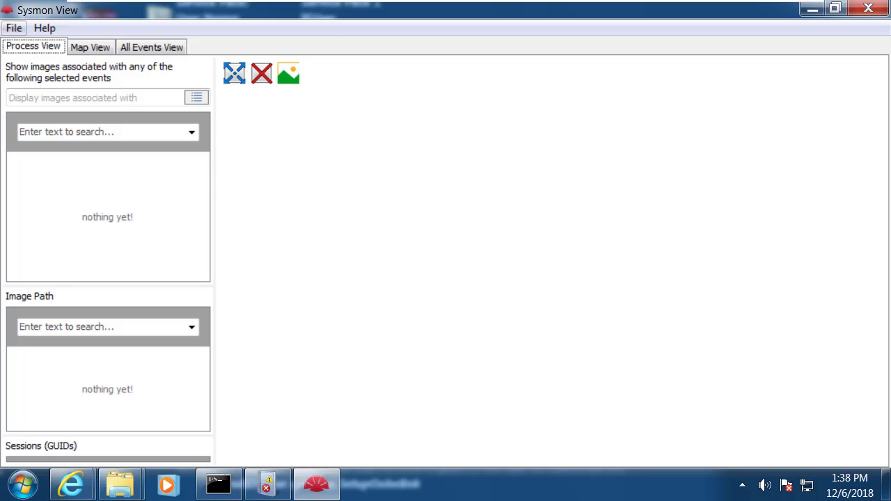
# Start an import of Sysmon event logs and choose the sysmonevent XML document from the Documents library
pyautogui.click(14, 27)
pyautogui.press('Down')
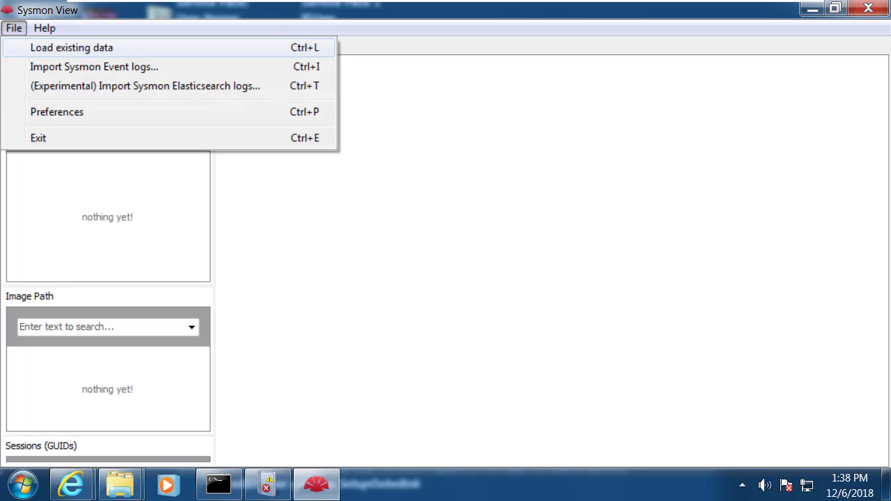
pyautogui.press('Down')
pyautogui.press('Return')
pyautogui.press('Down')
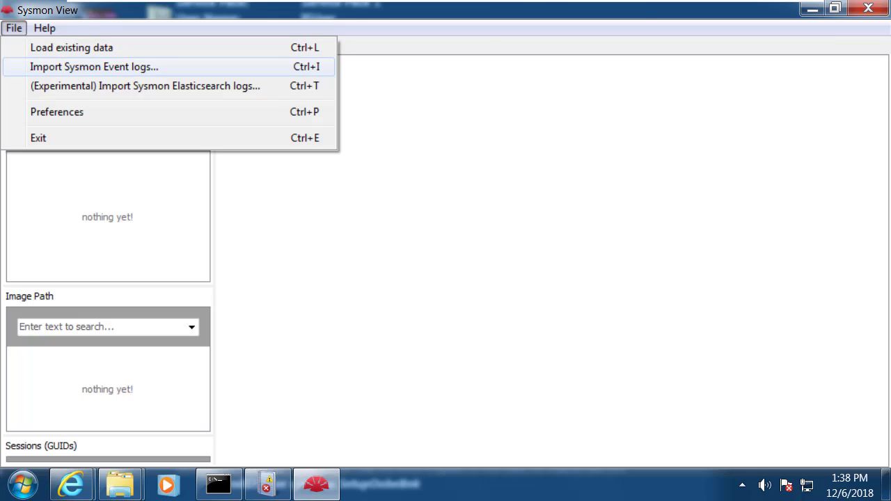
pyautogui.press('Return')
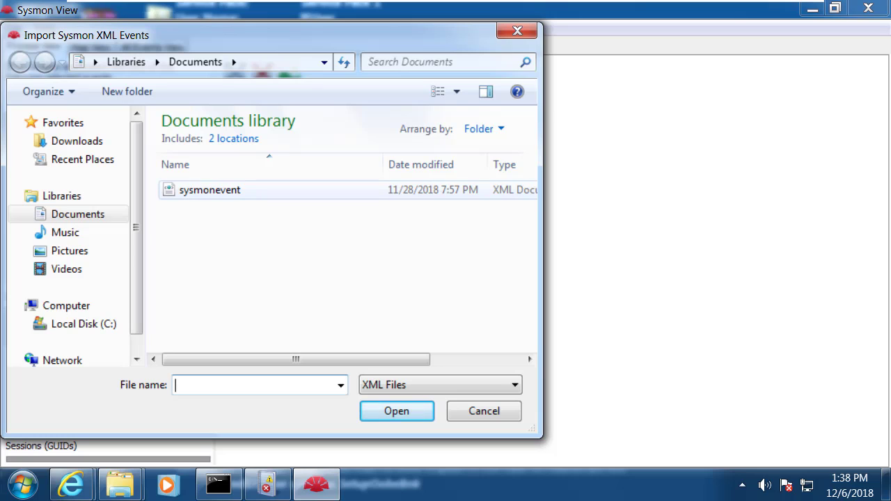
pyautogui.moveTo(543, 204); pyautogui.dragTo(736, 204)
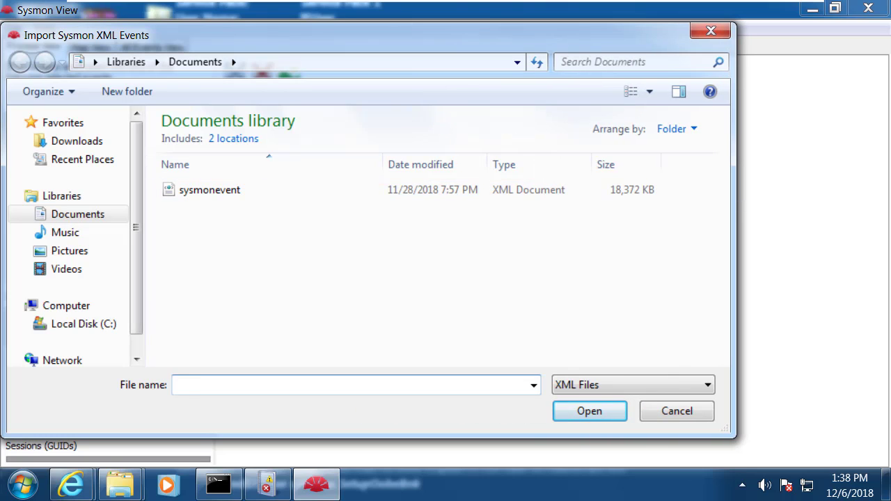
pyautogui.moveTo(298, 35); pyautogui.dragTo(451, 26)
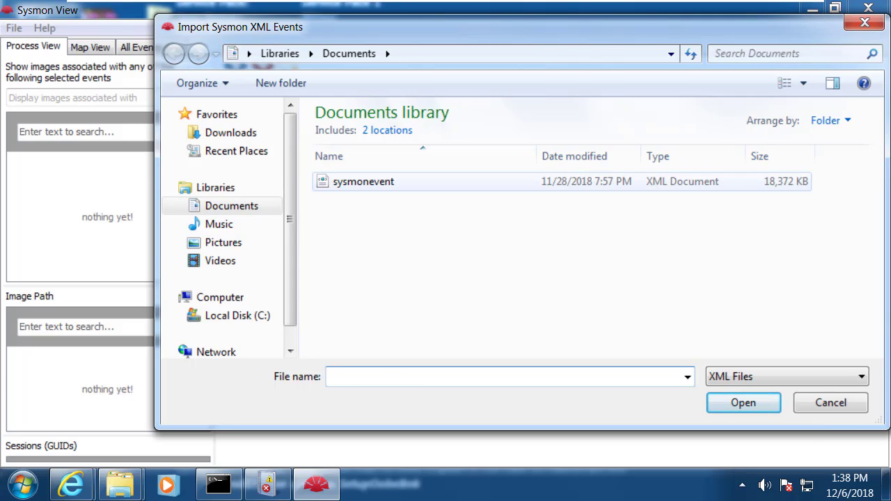
pyautogui.click(363, 181)
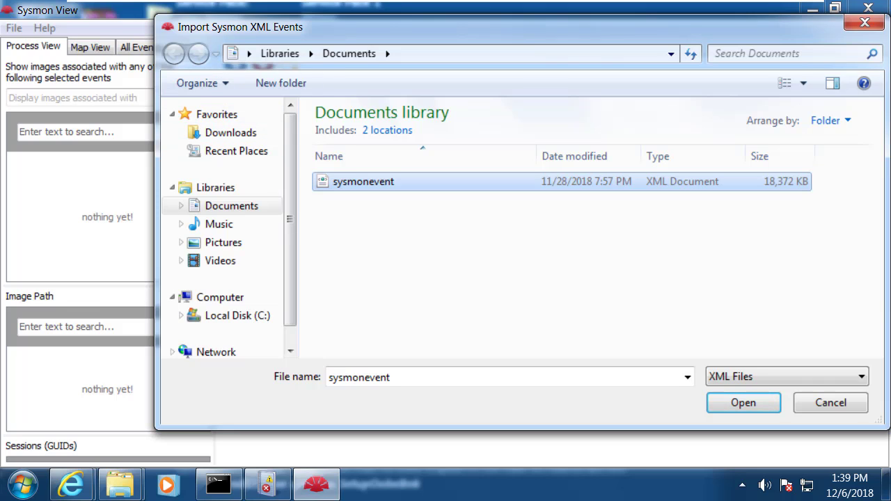
pyautogui.moveTo(348, 27); pyautogui.dragTo(313, 18)
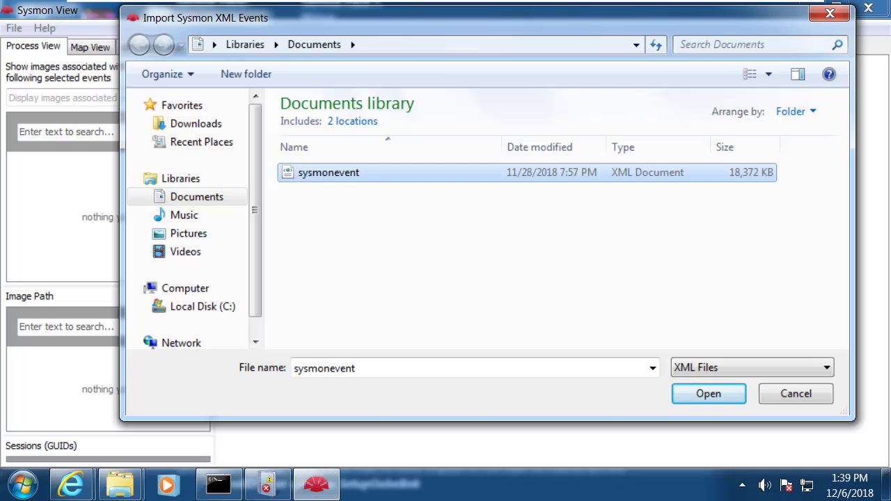
pyautogui.press('Return')
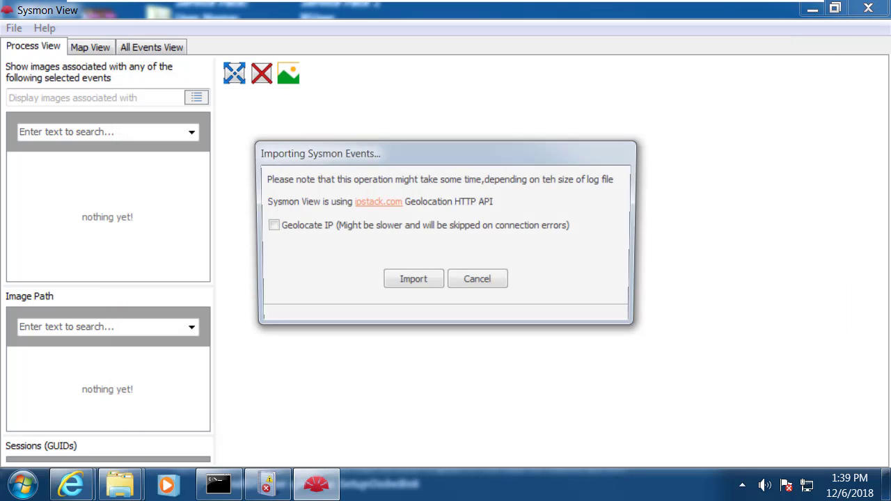
# Run the Sysmon event import without IP geolocation and close the import dialog when it is done
pyautogui.press('Return')
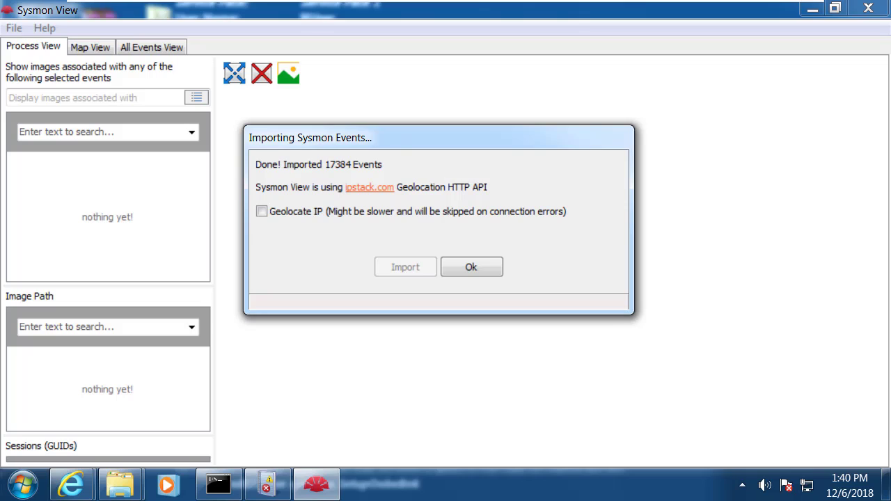
pyautogui.moveTo(389, 134); pyautogui.dragTo(370, 134)
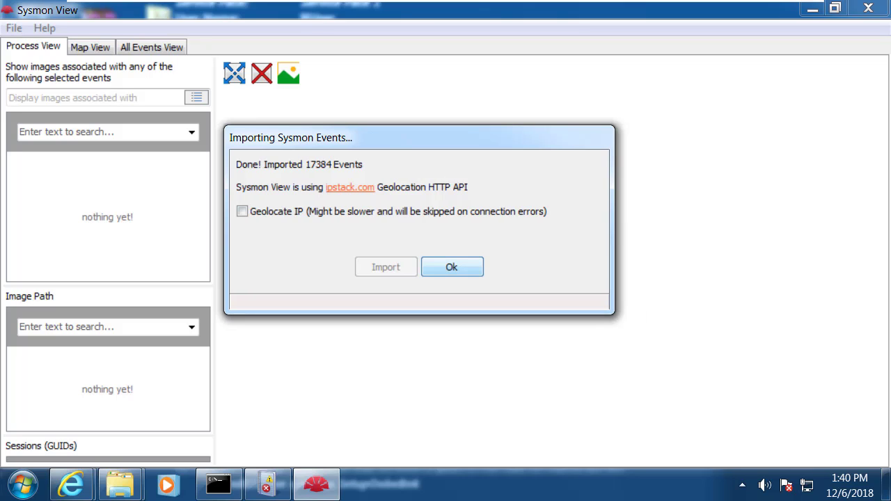
pyautogui.press('Return')
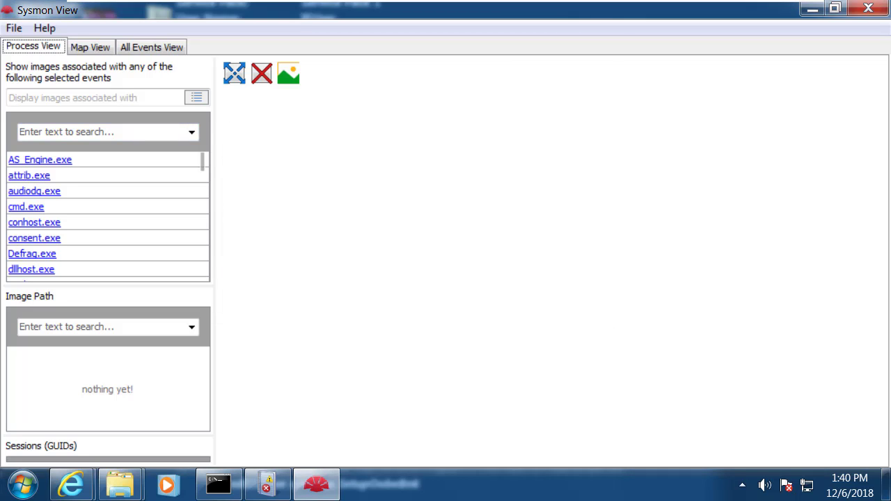
# Search the process image list in Process View for powershell
pyautogui.click(101, 132)
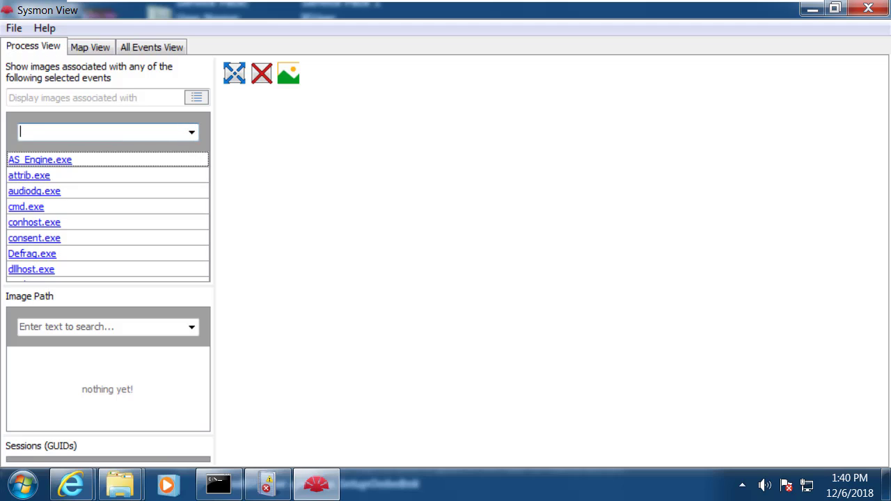
pyautogui.write('powershll')
pyautogui.press('BackSpace')
pyautogui.write('ershe')
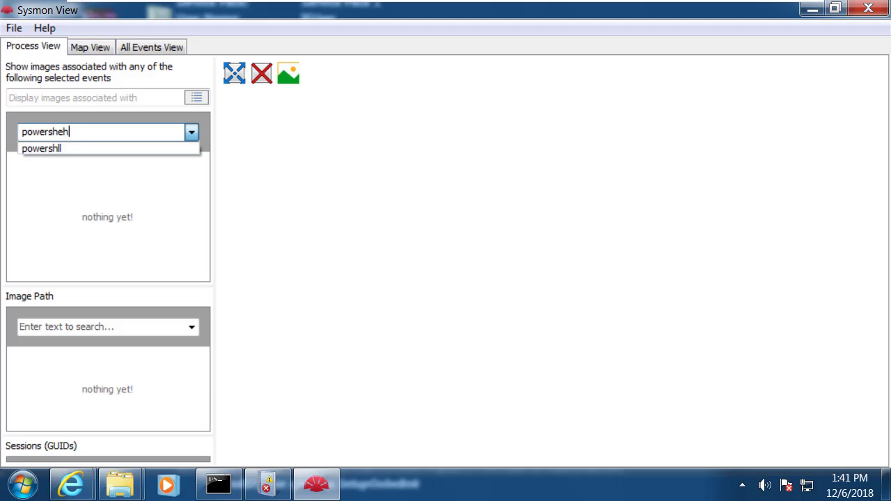
pyautogui.write('l')
pyautogui.press('Return')
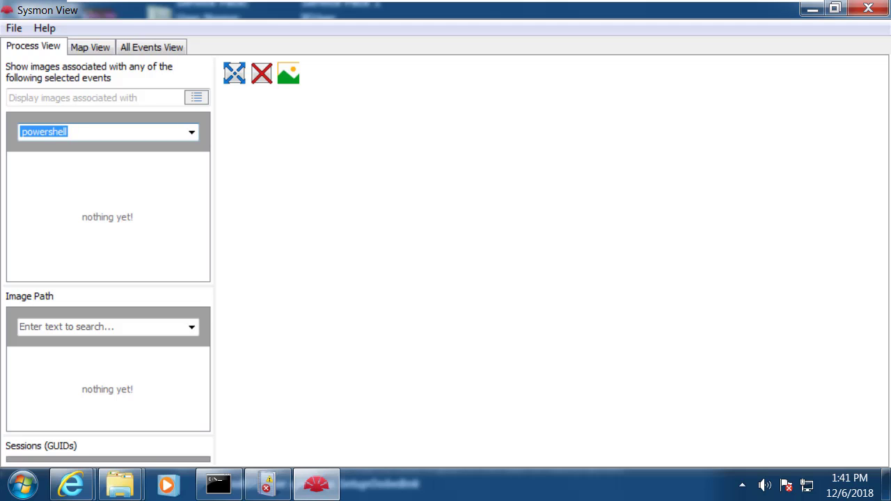
# Clear the search text from the process image list so that it is unfiltered
pyautogui.click(67, 131)
pyautogui.hotkey('shift', 'Left')
pyautogui.hotkey('shift', 'Left')
pyautogui.hotkey('shift', 'Left')
pyautogui.hotkey('shift', 'Left')
pyautogui.press('BackSpace')
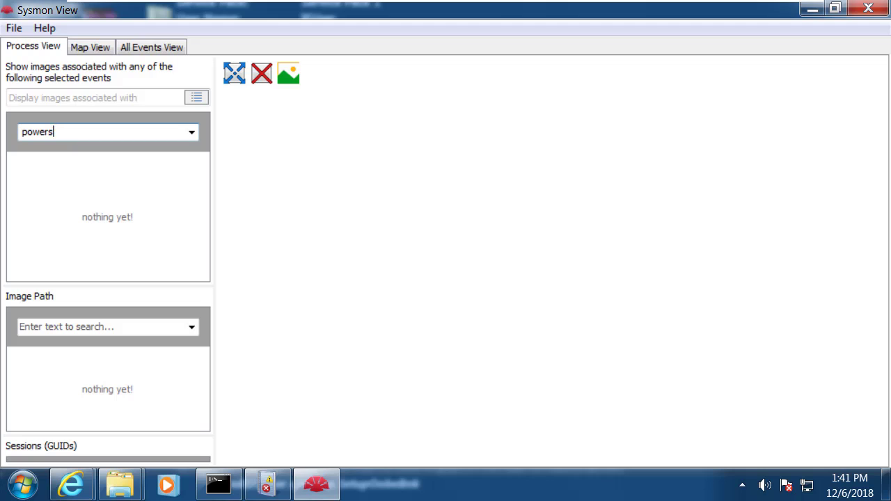
pyautogui.press('BackSpace')
pyautogui.press('BackSpace')
pyautogui.press('BackSpace')
pyautogui.press('BackSpace')
pyautogui.press('BackSpace')
pyautogui.press('Down')
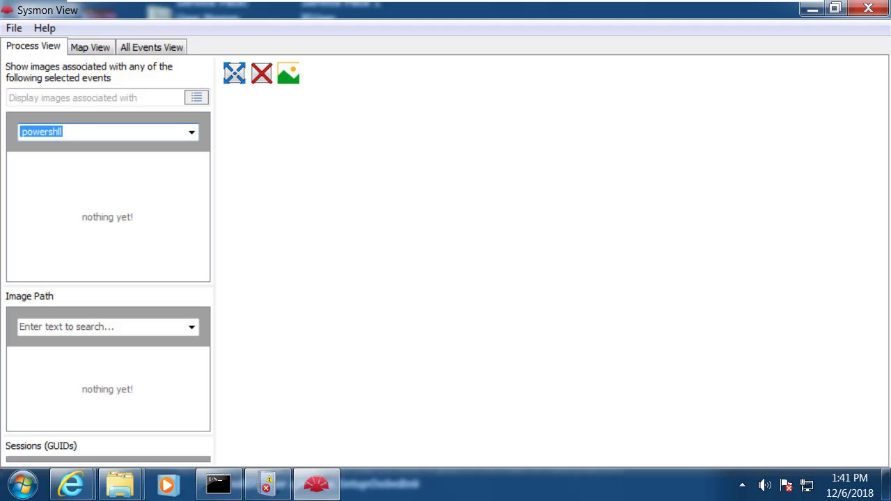
pyautogui.hotkey('ctrl', 'z')
pyautogui.press('BackSpace')
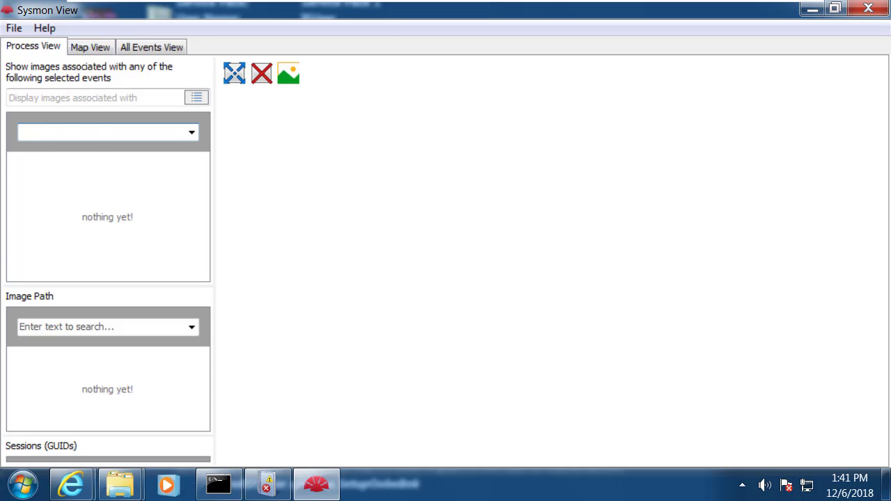
# Map the hfs.exe session in Process View by choosing the executable, its hfs2.3b image path and its session GUID
pyautogui.scroll(-1, 108, 216)
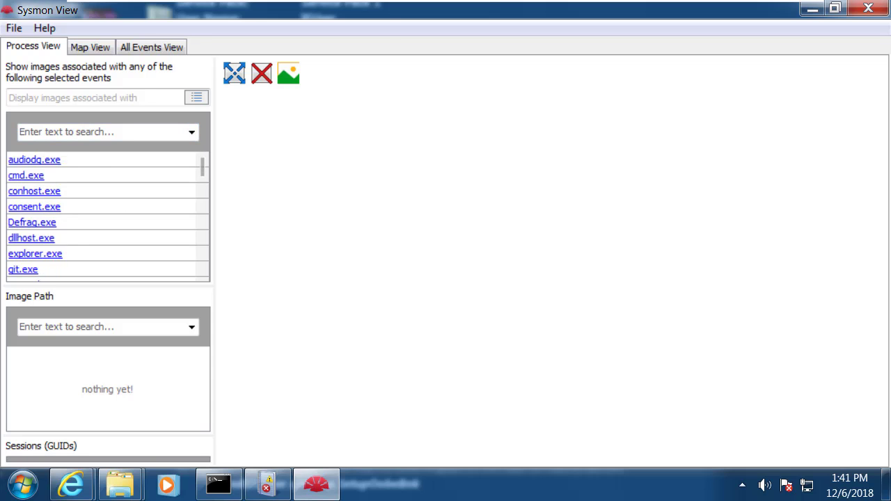
pyautogui.scroll(-3, 105, 216)
pyautogui.scroll(1, 105, 216)
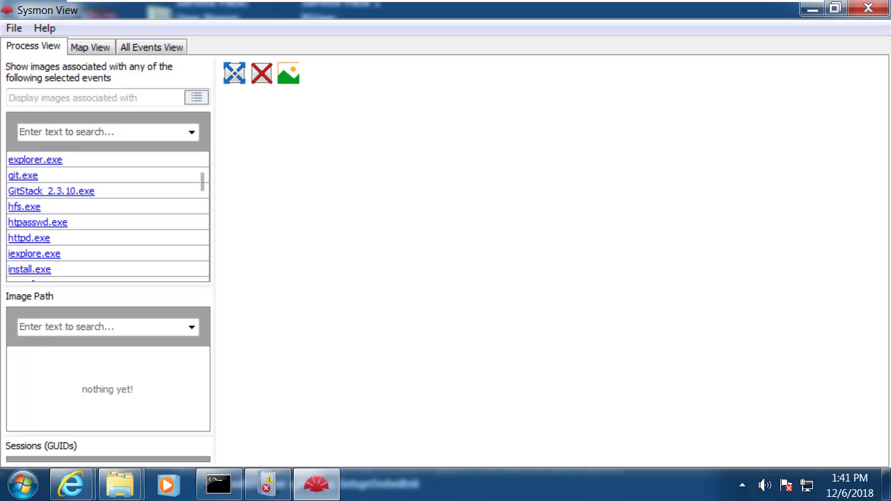
pyautogui.click(24, 206)
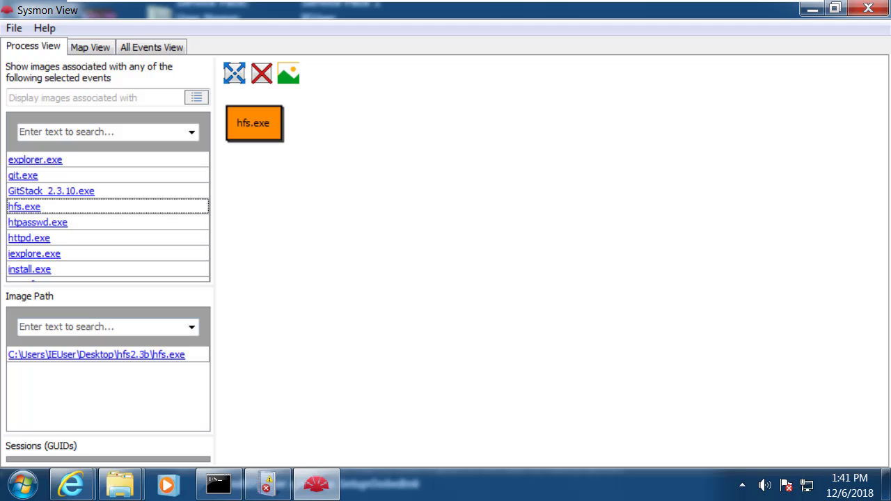
pyautogui.moveTo(108, 285); pyautogui.dragTo(108, 203)
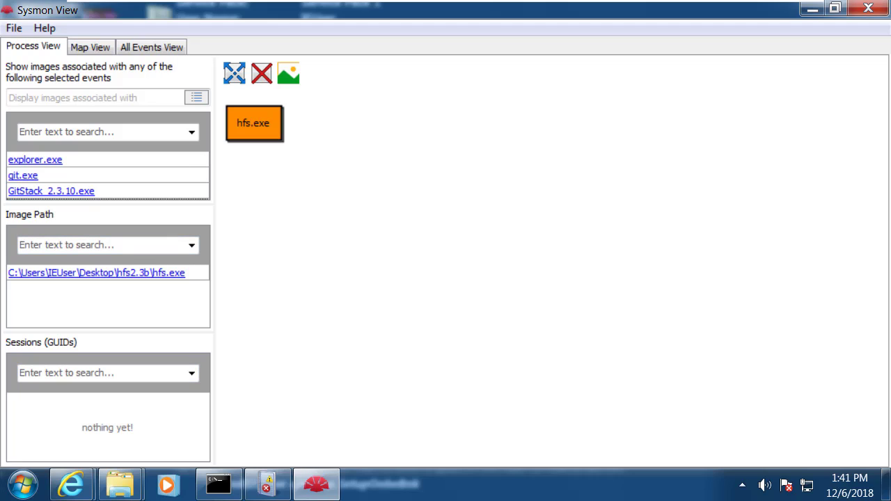
pyautogui.click(96, 272)
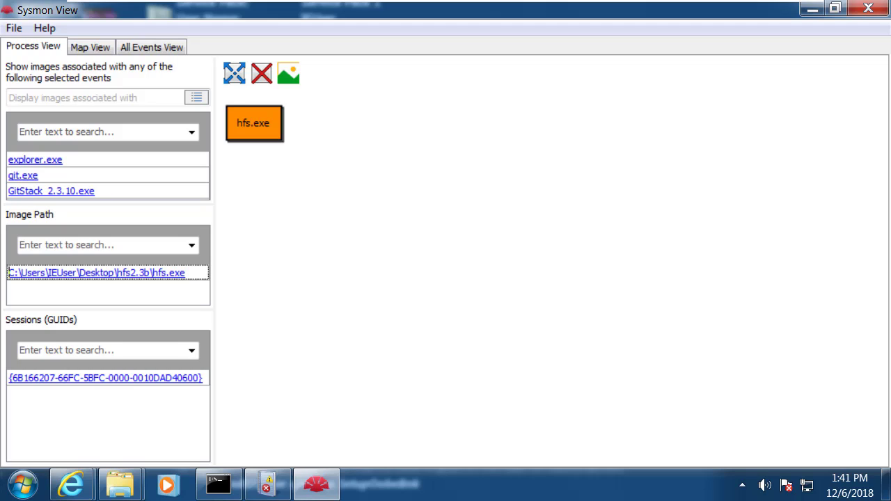
pyautogui.click(105, 378)
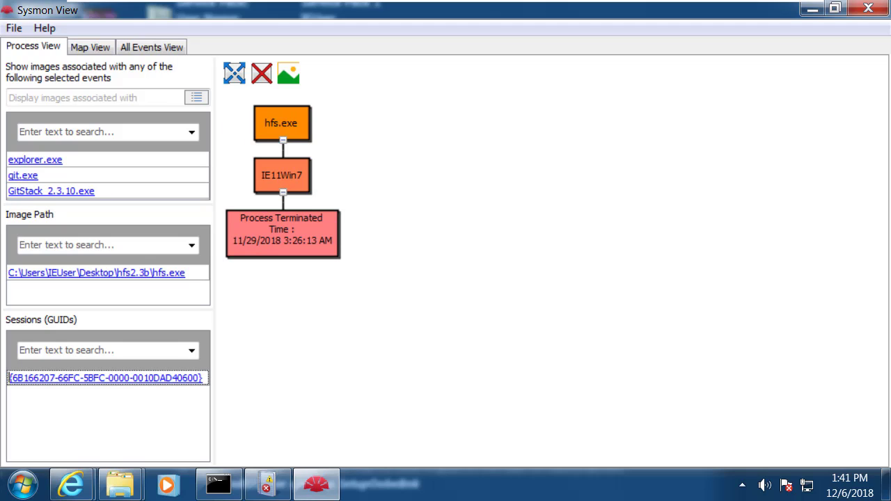
# Examine the event details of the Process Terminated node in the hfs.exe map and close them
pyautogui.click(281, 124)
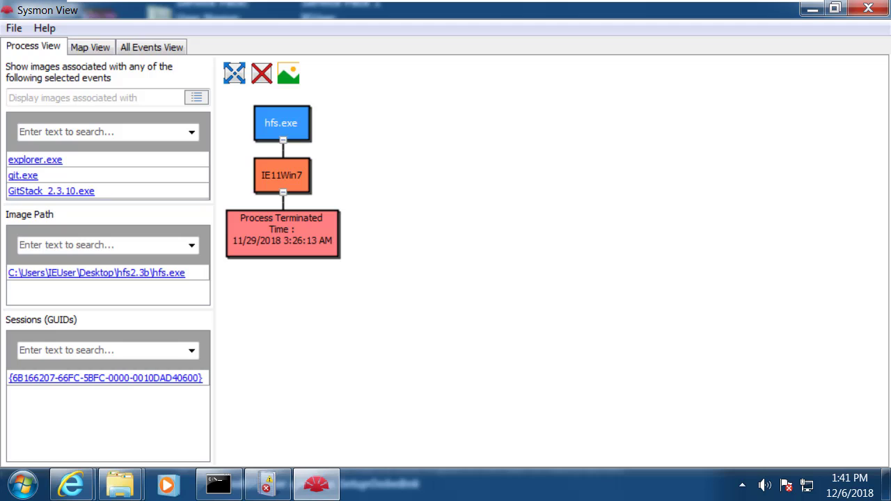
pyautogui.doubleClick(282, 233)
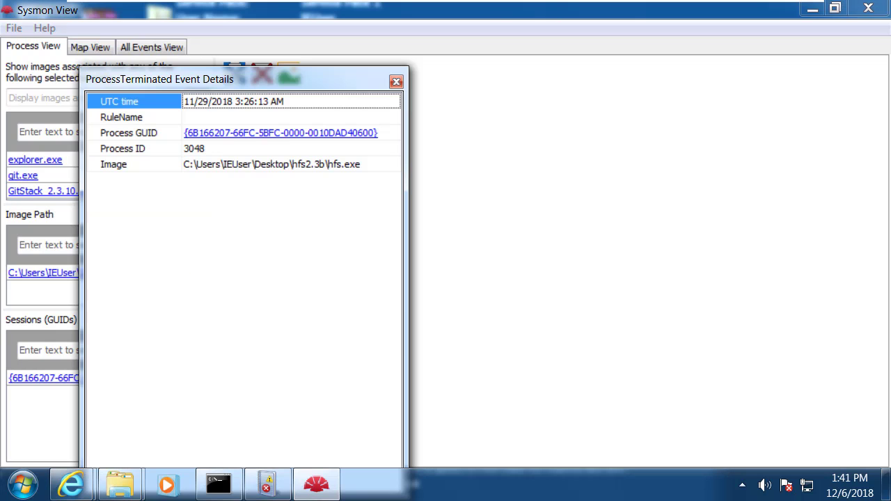
pyautogui.click(396, 81)
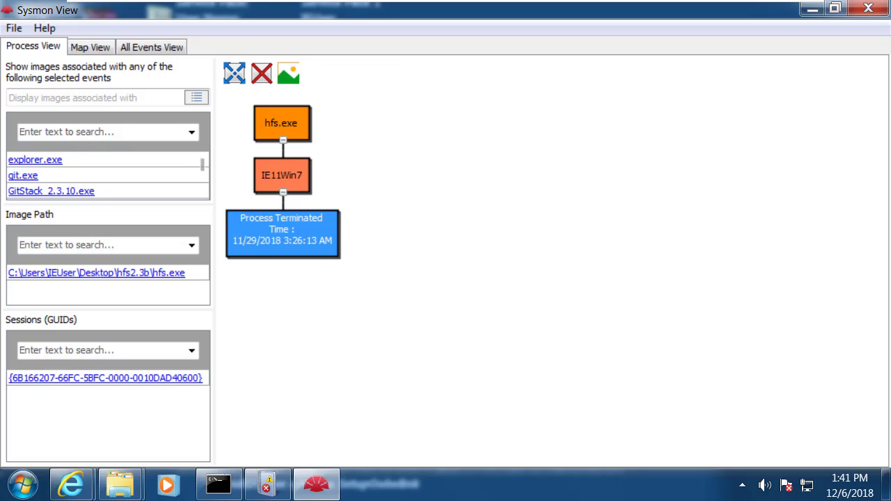
# Choose the GitStack_2.3.10.exe image, its Downloads path and session, and accept showing that session's events in All Events View
pyautogui.click(51, 190)
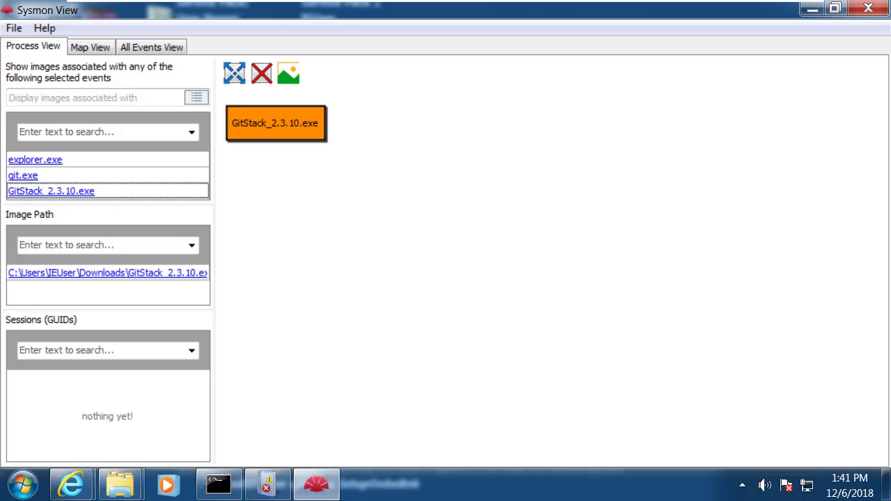
pyautogui.click(108, 272)
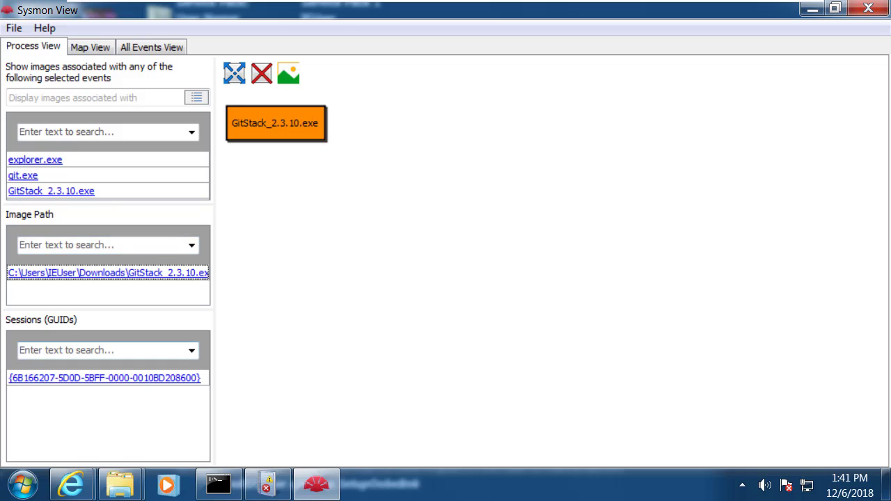
pyautogui.click(105, 378)
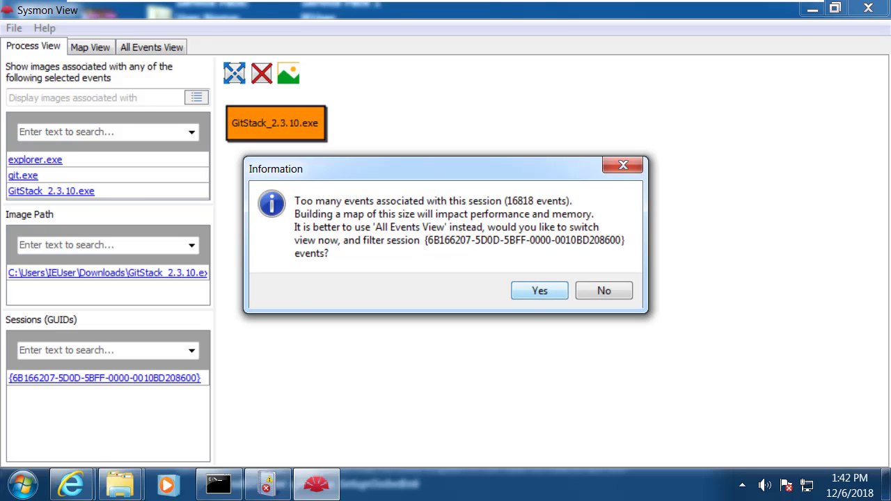
pyautogui.press('Return')
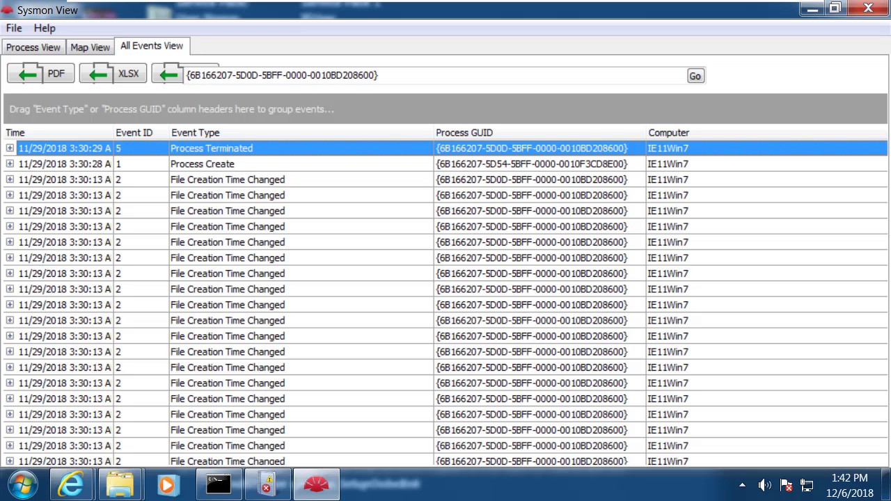
# Browse the GitStack_2.3.10.exe session's events and expand a File Creation Time Changed event from 3:29:39 to inspect its details
pyautogui.scroll(-1, 445, 299)
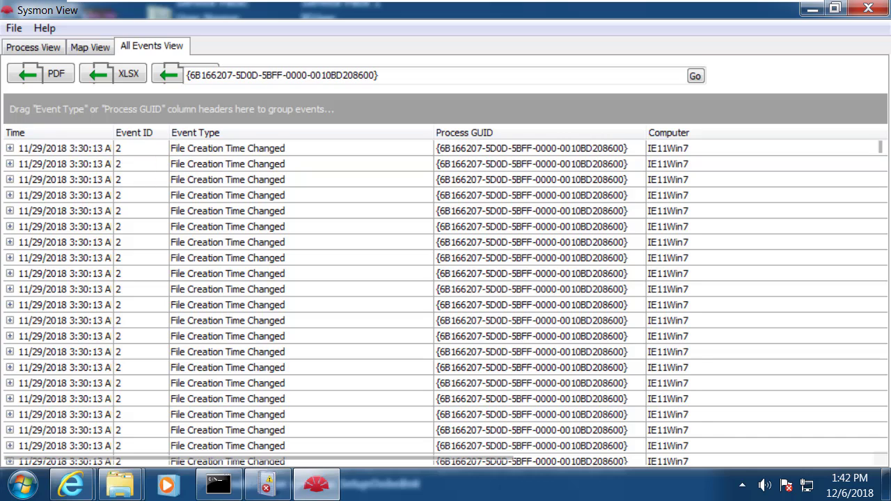
pyautogui.moveTo(880, 148); pyautogui.dragTo(880, 305)
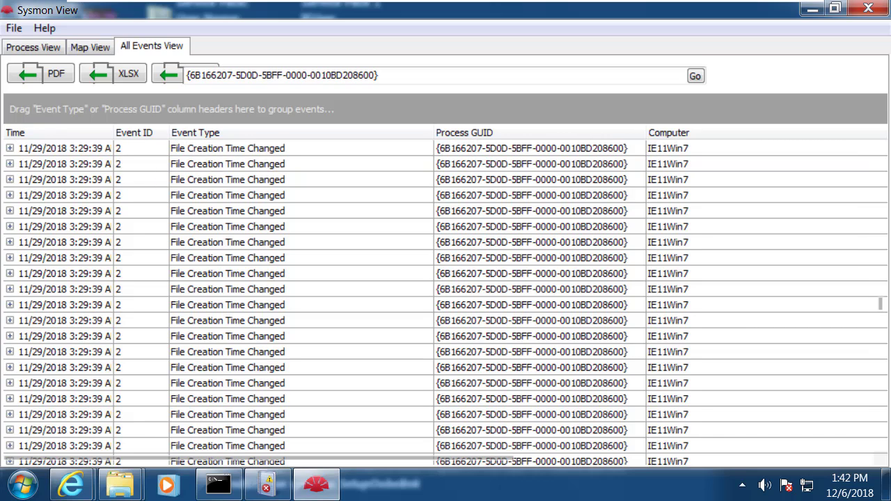
pyautogui.click(70, 180)
pyautogui.click(9, 180)
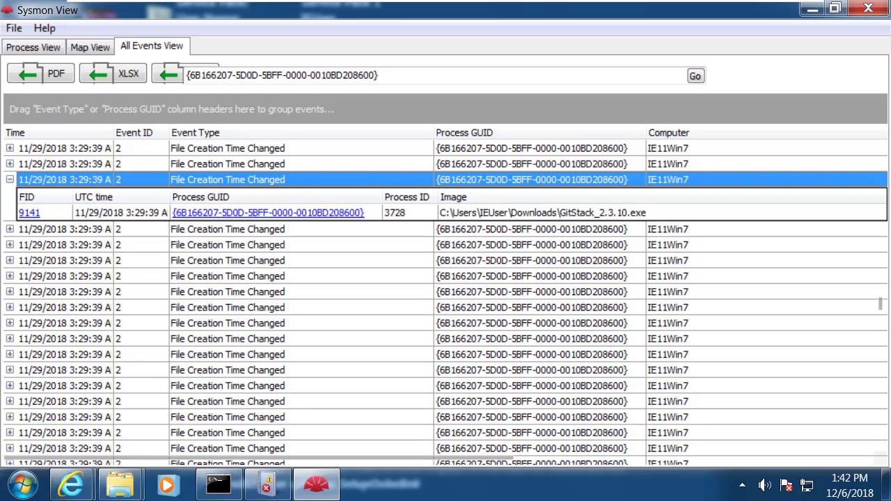
pyautogui.click(278, 260)
pyautogui.scroll(-6, 446, 299)
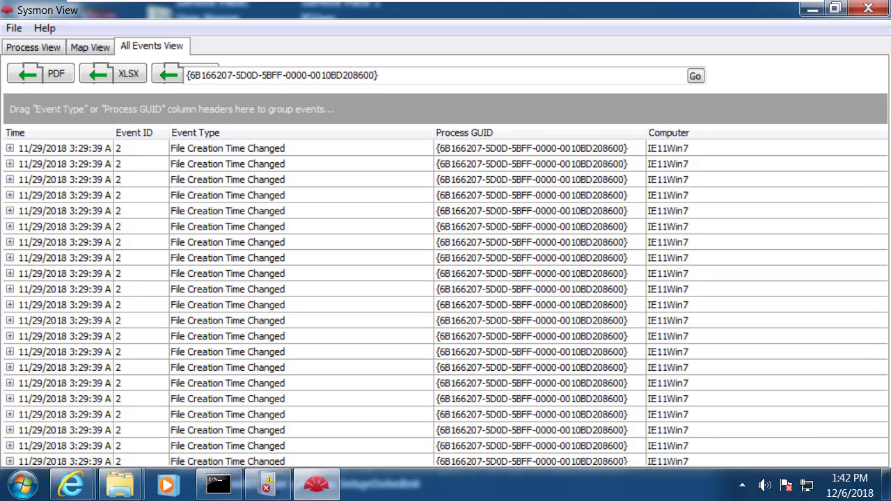
# Look over the world map of network destinations and the GitStack process map, and return to the list of all events
pyautogui.click(90, 47)
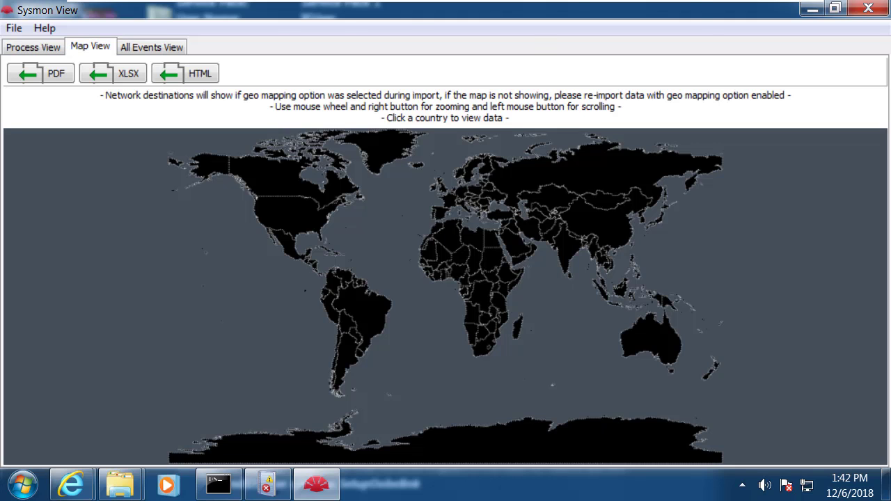
pyautogui.click(33, 46)
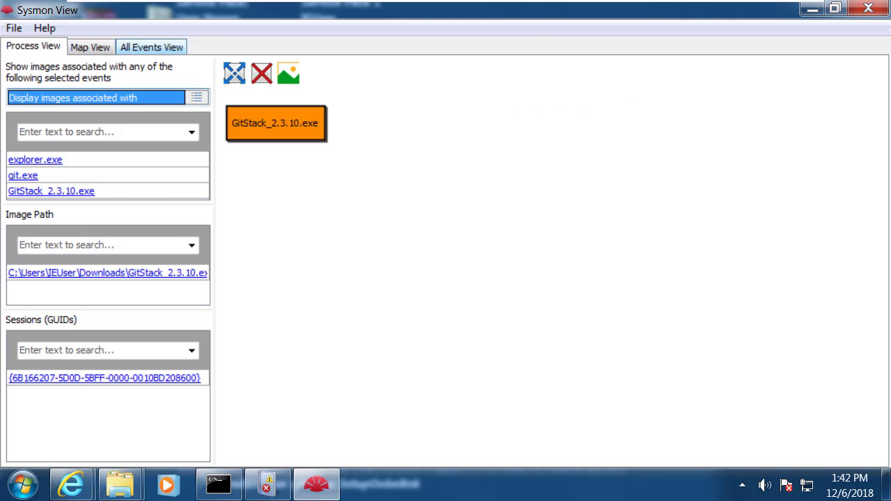
pyautogui.click(151, 46)
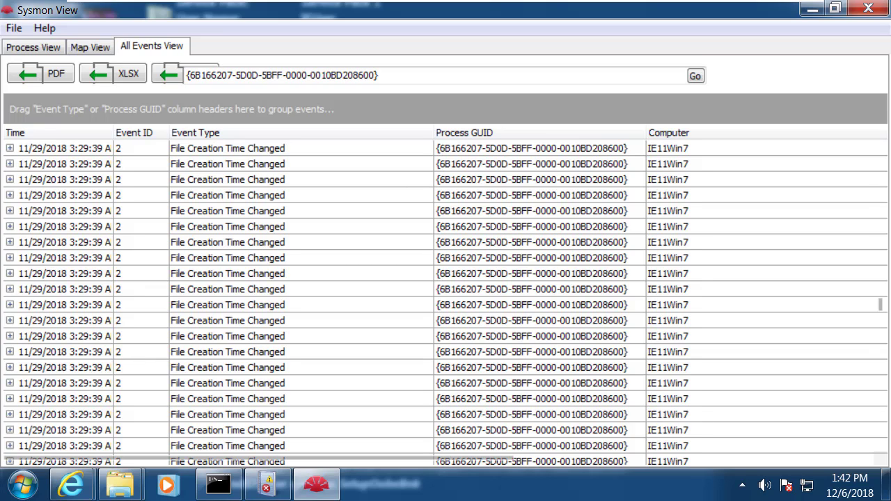
# Expand a File Creation Time Changed event from 3:29:27 further down the event list and examine its process ID and image
pyautogui.moveTo(880, 304); pyautogui.dragTo(880, 386)
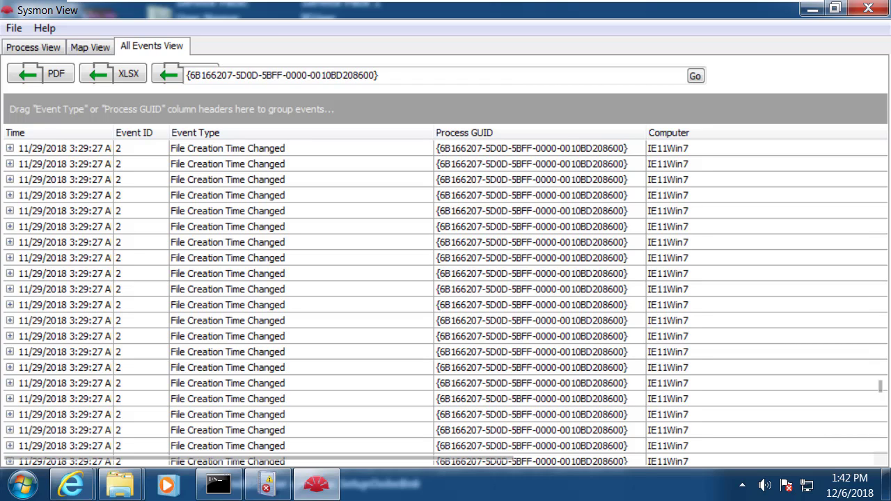
pyautogui.click(300, 226)
pyautogui.click(10, 226)
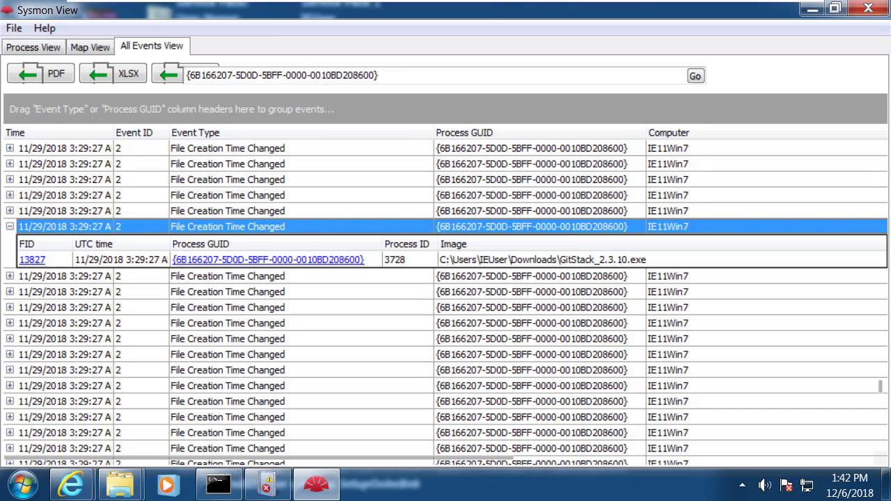
pyautogui.click(301, 323)
pyautogui.scroll(-3, 445, 323)
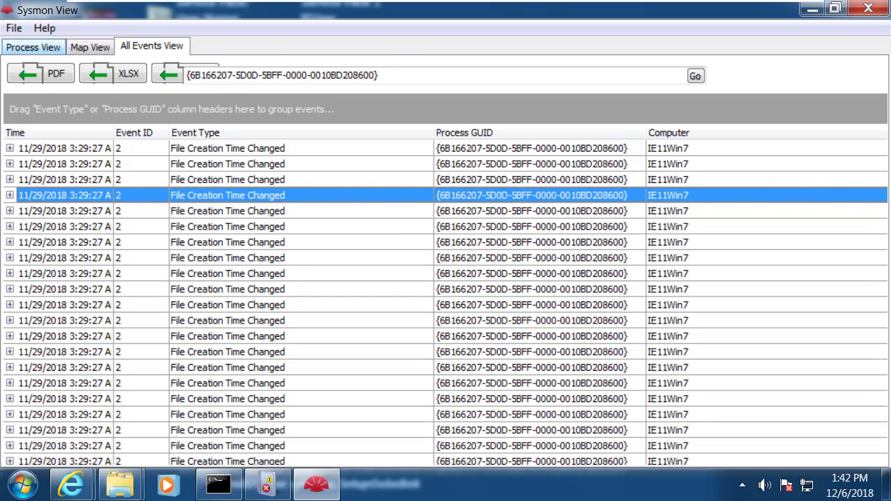
# Map both git.exe sessions in Process View by choosing git.exe, the C:\GitStack\git\bin\git.exe path and each session GUID
pyautogui.click(33, 47)
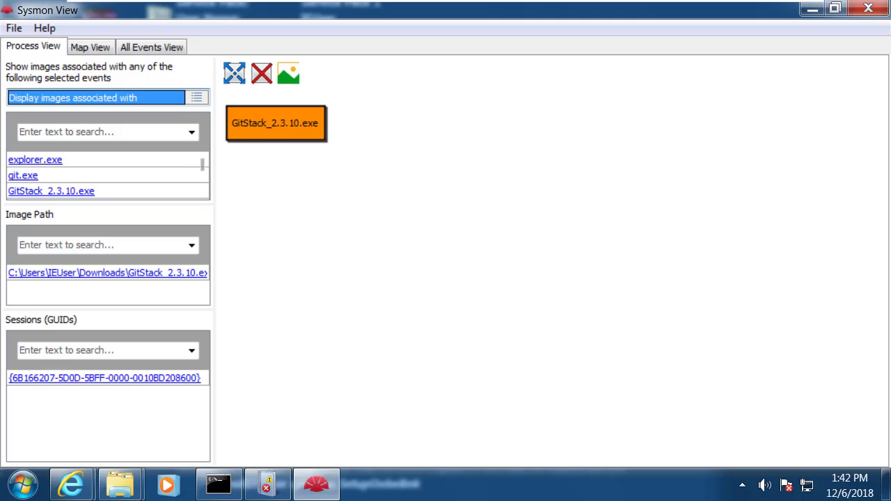
pyautogui.click(23, 175)
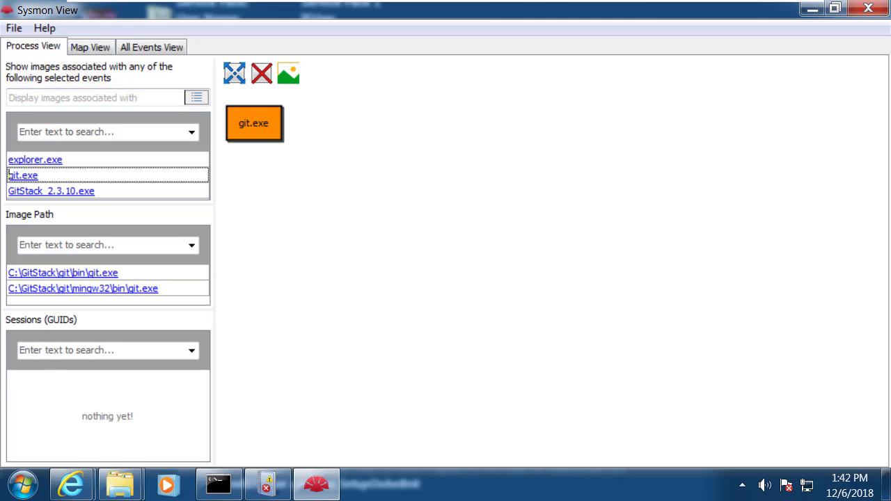
pyautogui.click(63, 273)
pyautogui.click(104, 378)
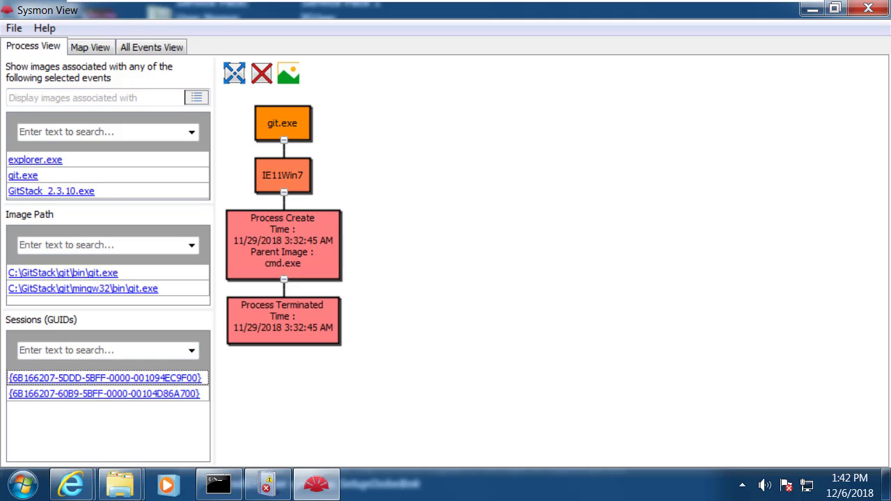
pyautogui.click(104, 393)
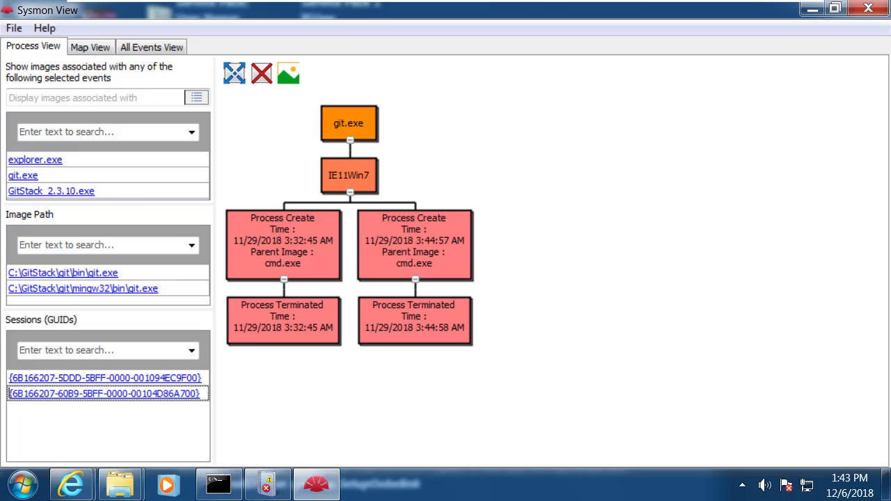
# Examine the event details of the second git.exe session's Process Terminated and Process Create nodes and close them
pyautogui.doubleClick(414, 320)
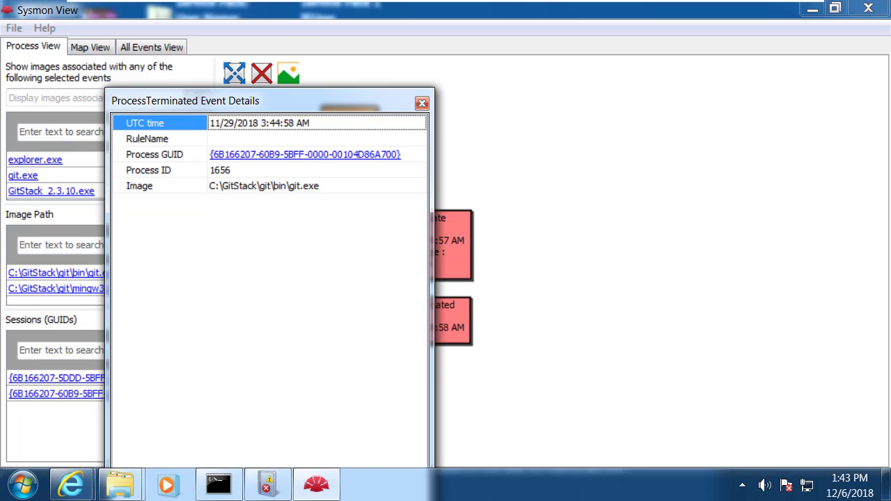
pyautogui.click(421, 103)
pyautogui.doubleClick(414, 245)
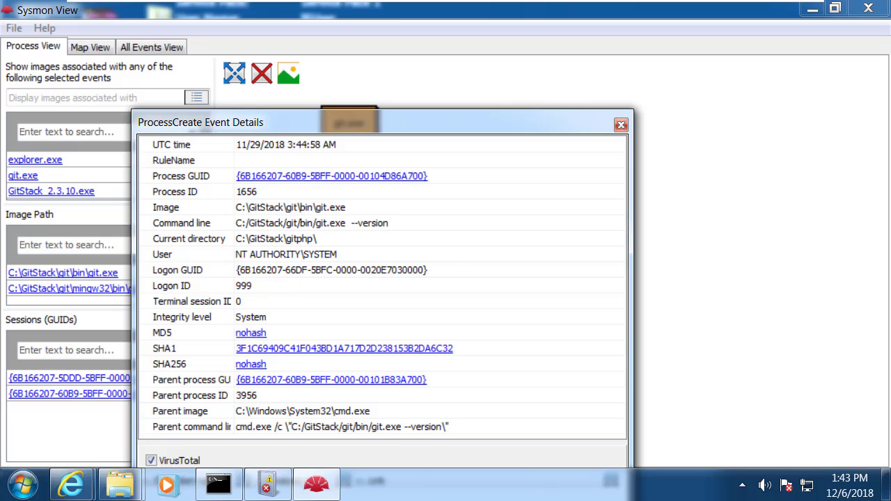
pyautogui.moveTo(402, 121); pyautogui.dragTo(551, 67)
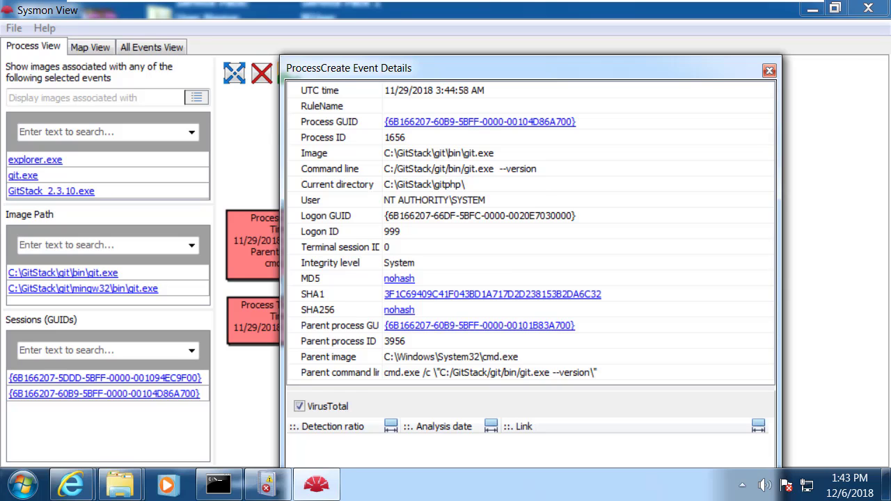
pyautogui.moveTo(520, 70); pyautogui.dragTo(600, 25)
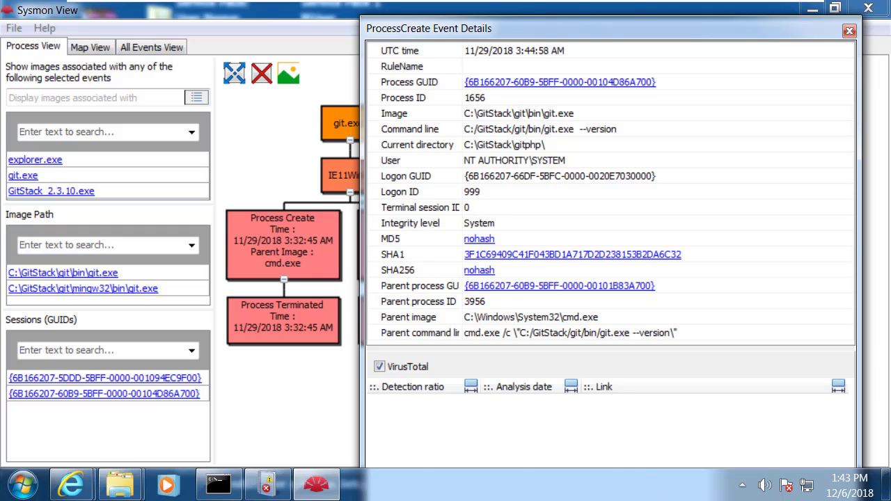
pyautogui.press('Escape')
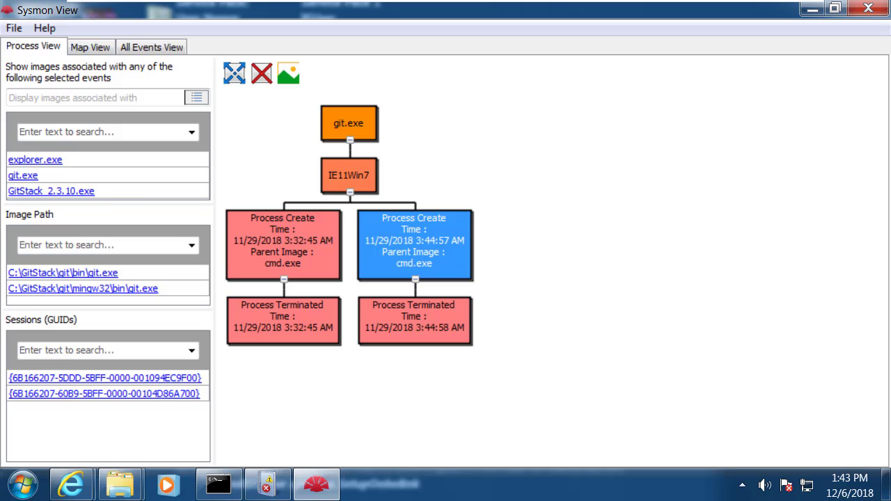
pyautogui.moveTo(115, 9); pyautogui.dragTo(174, 0)
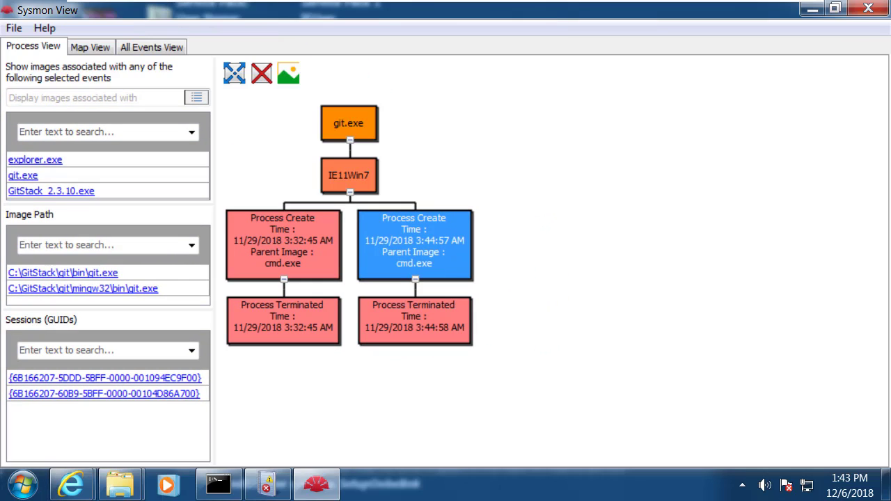